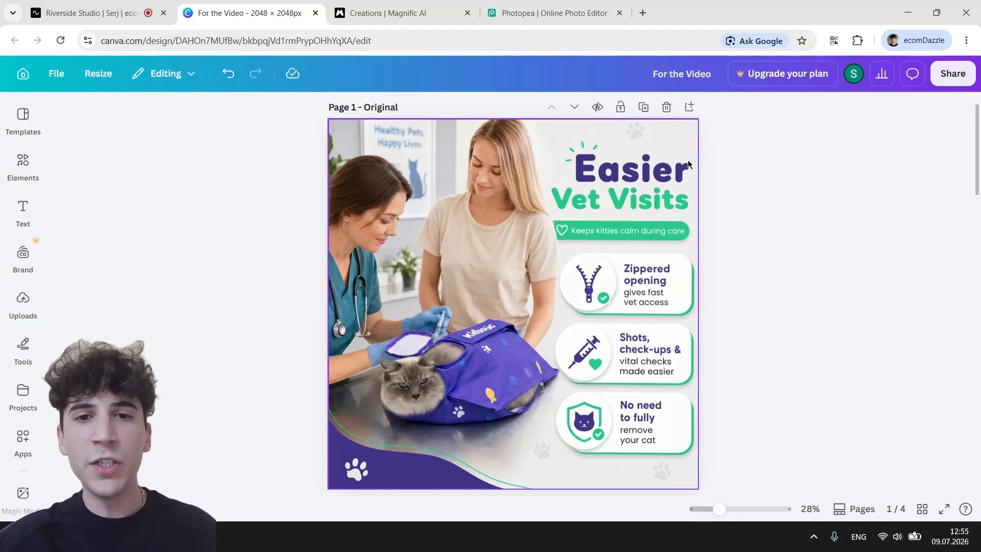
Examine the original "Easier Vet Visits" infographic on page 1, including the two women, the cat, the heading and the feature callouts.
scroll(501, 155, "up", 5)
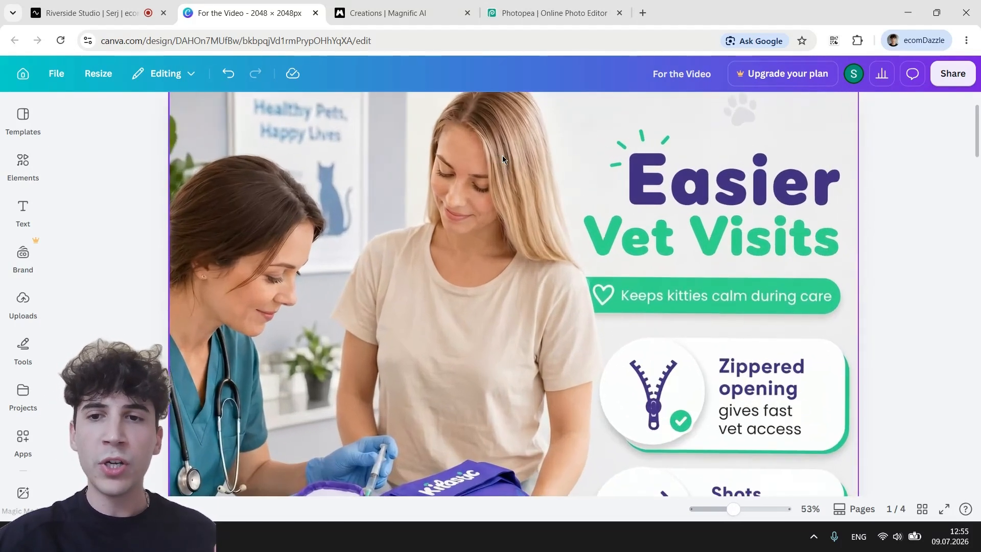
scroll(489, 351, "down", 3)
scroll(489, 351, "down", 4)
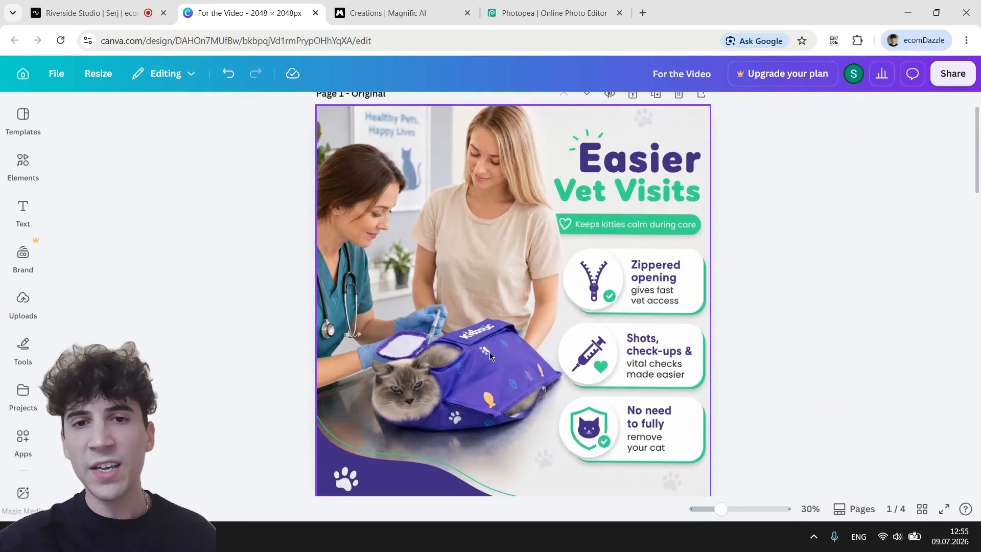
scroll(475, 299, "up", 5)
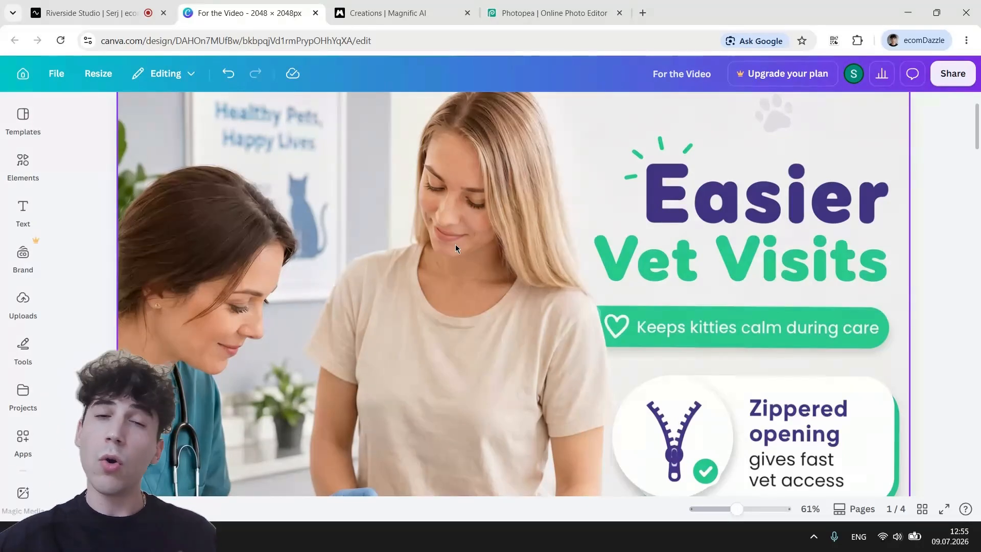
scroll(455, 244, "down", 3)
scroll(455, 244, "down", 3)
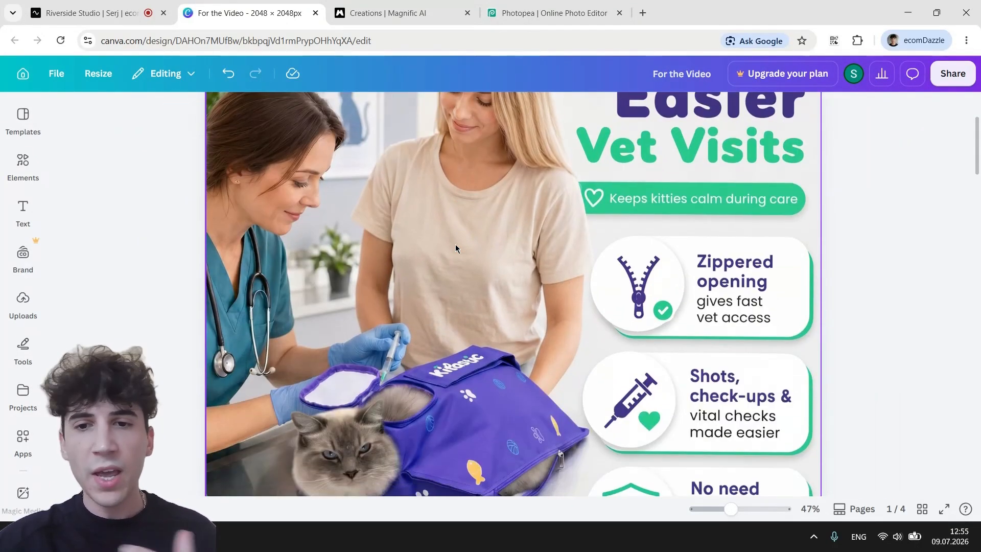
scroll(455, 248, "down", 2)
scroll(455, 249, "down", 2)
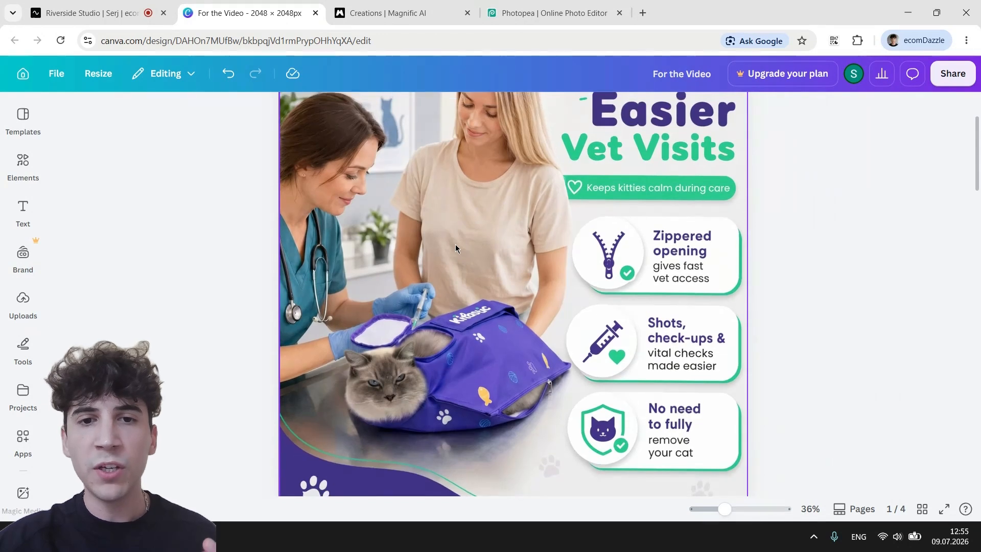
scroll(455, 248, "up", 1)
scroll(455, 249, "down", 3)
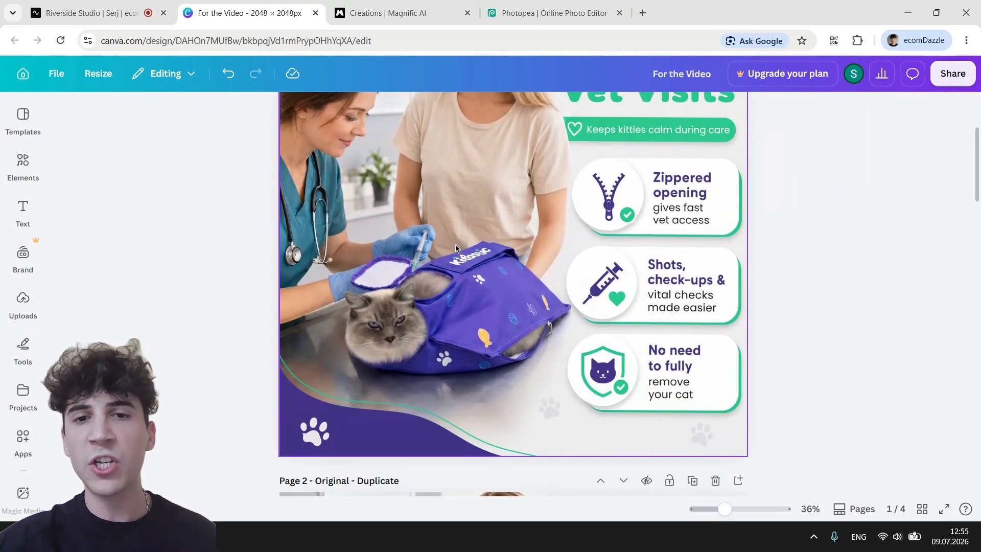
scroll(455, 249, "up", 2)
scroll(455, 248, "up", 1)
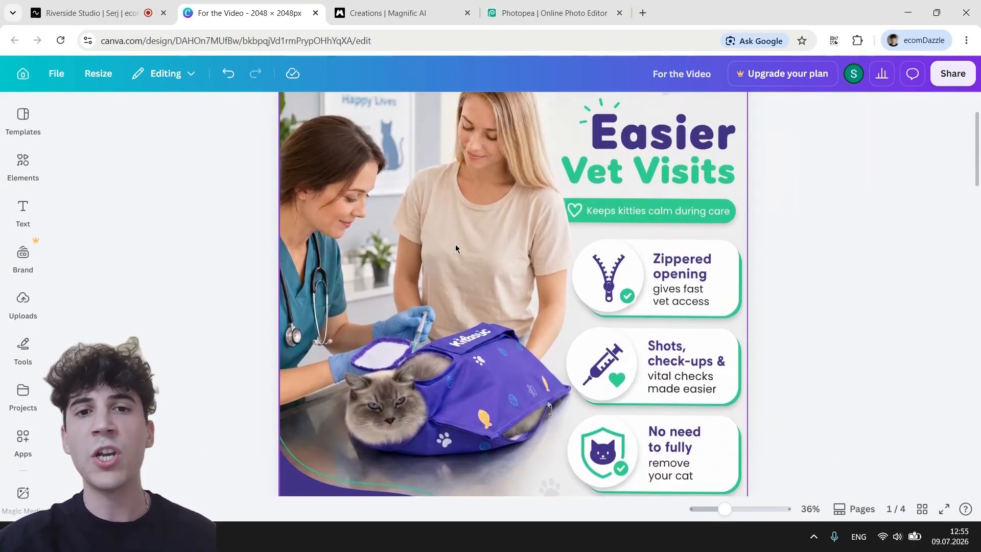
scroll(455, 248, "up", 1)
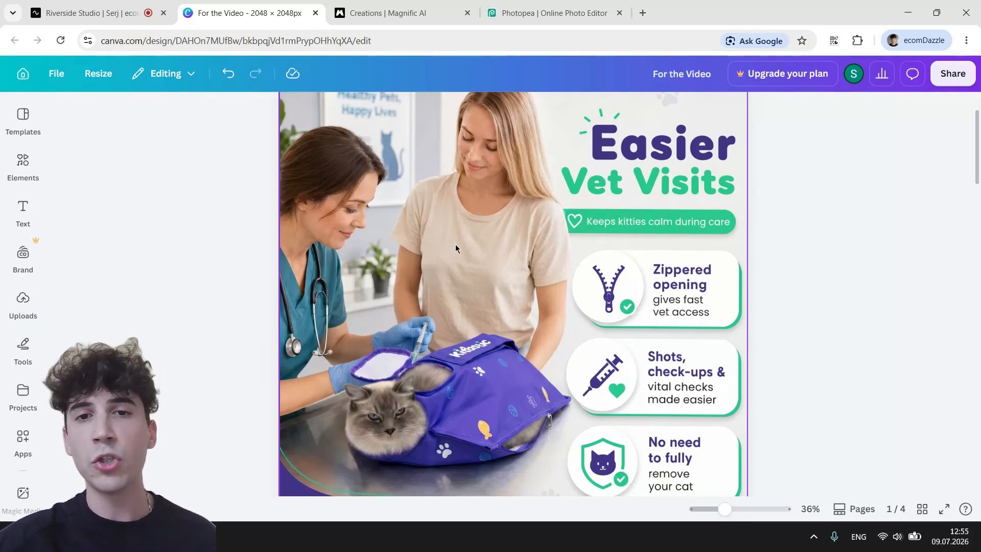
scroll(455, 248, "up", 3)
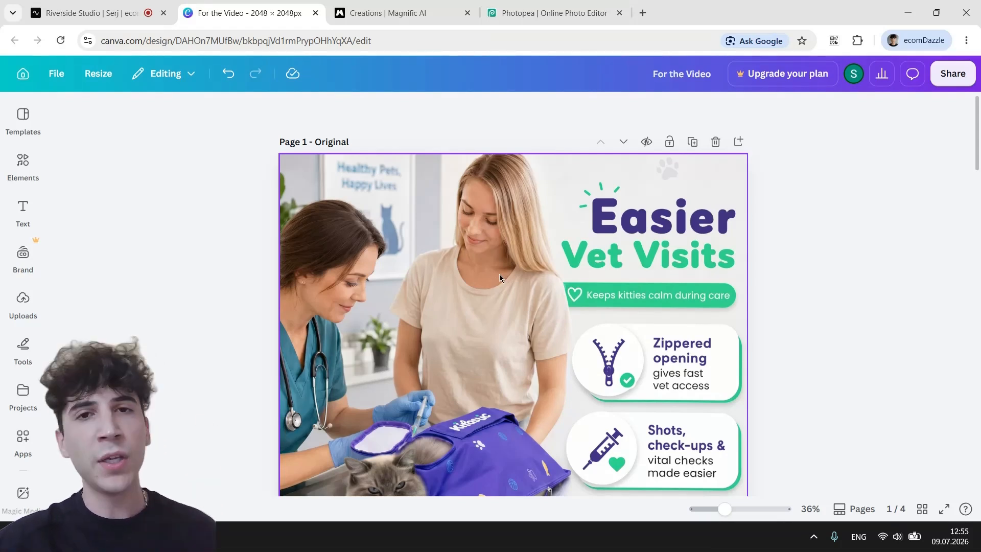
scroll(498, 274, "down", 1)
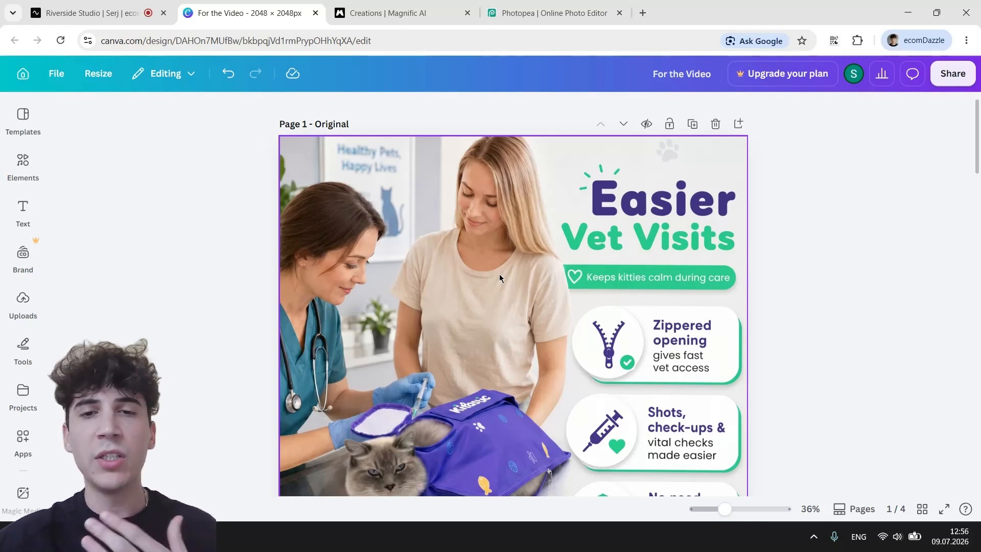
scroll(498, 273, "down", 1)
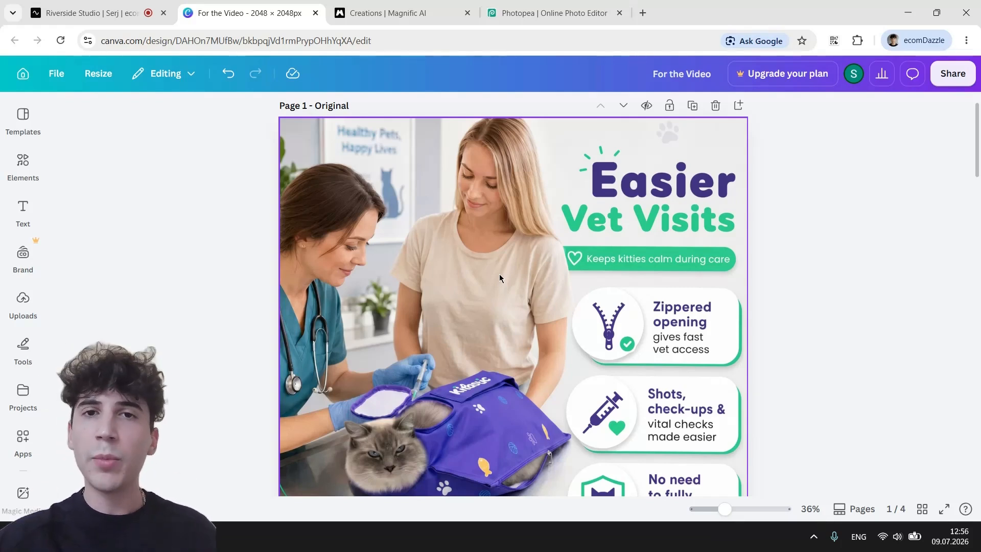
scroll(499, 274, "down", 1)
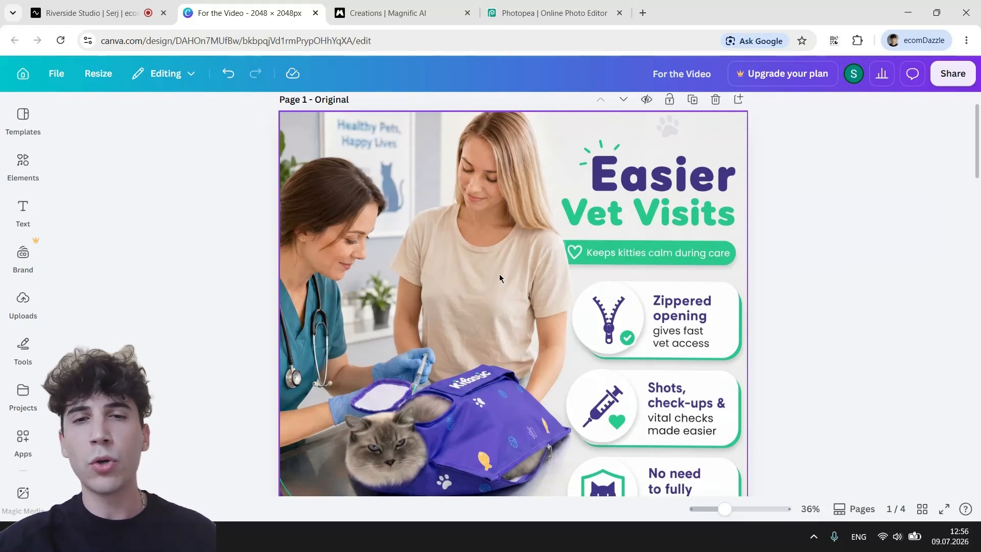
scroll(476, 296, "down", 1)
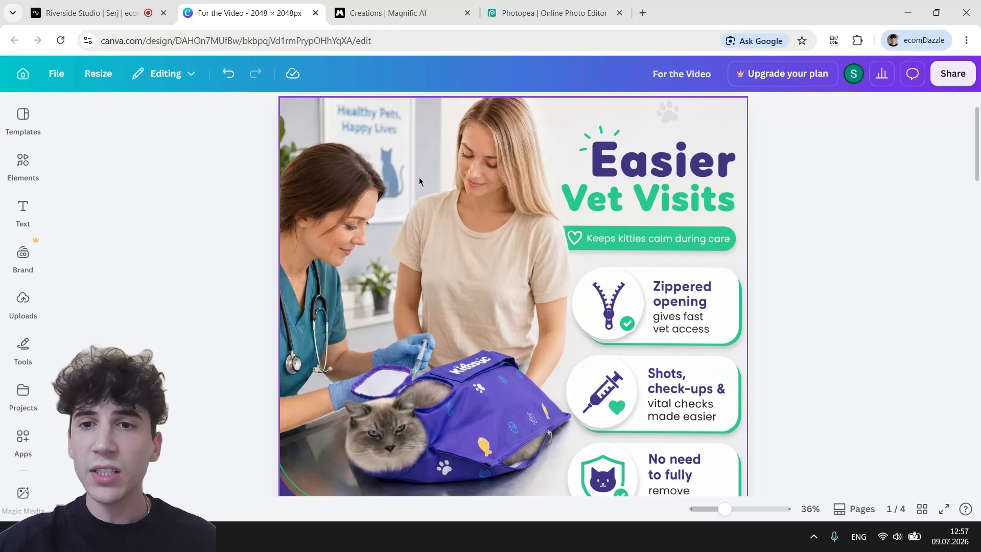
scroll(505, 268, "up", 1)
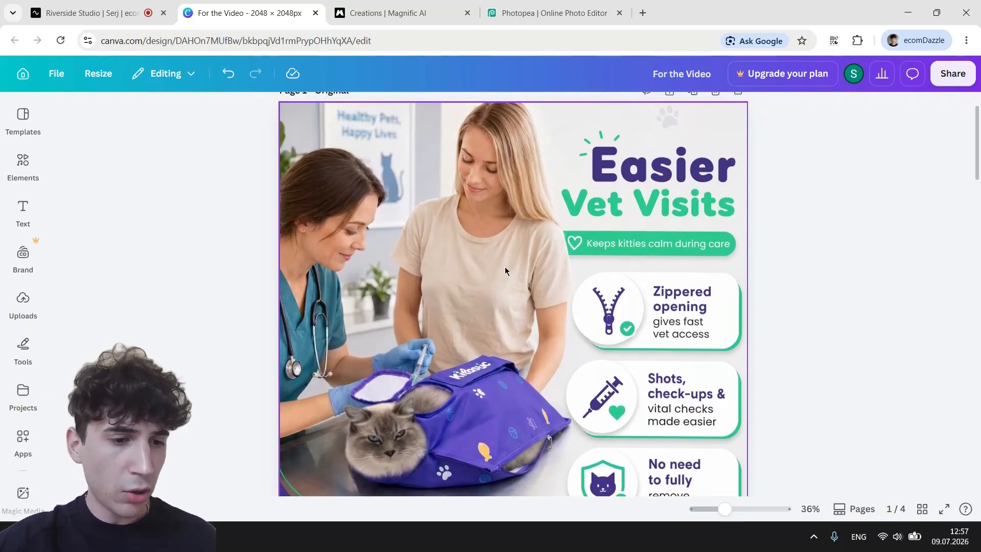
Open the Base Image file from the For Video & Shorts folder and inspect the blonde woman's face up close.
mouse_move(61, 536)
left_click(56, 475)
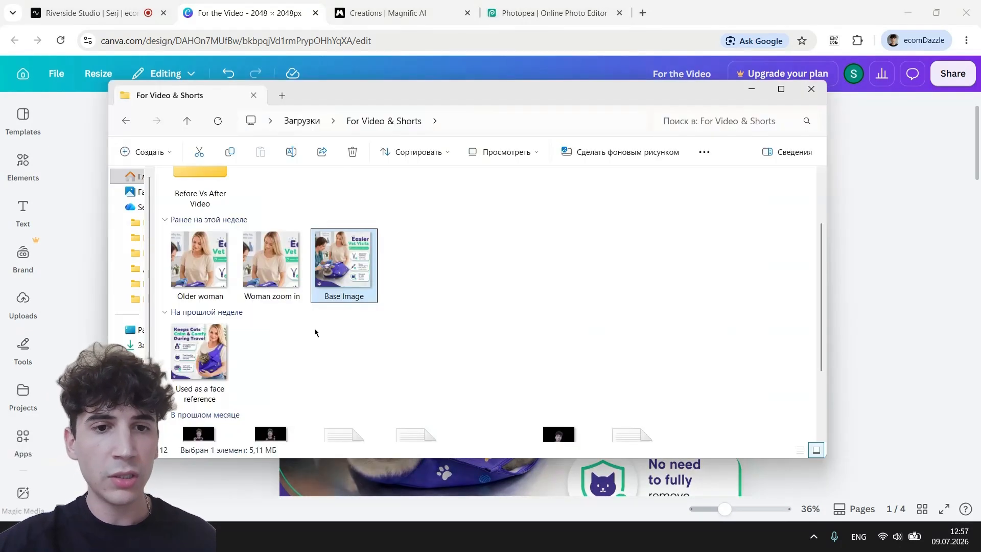
double_click(338, 272)
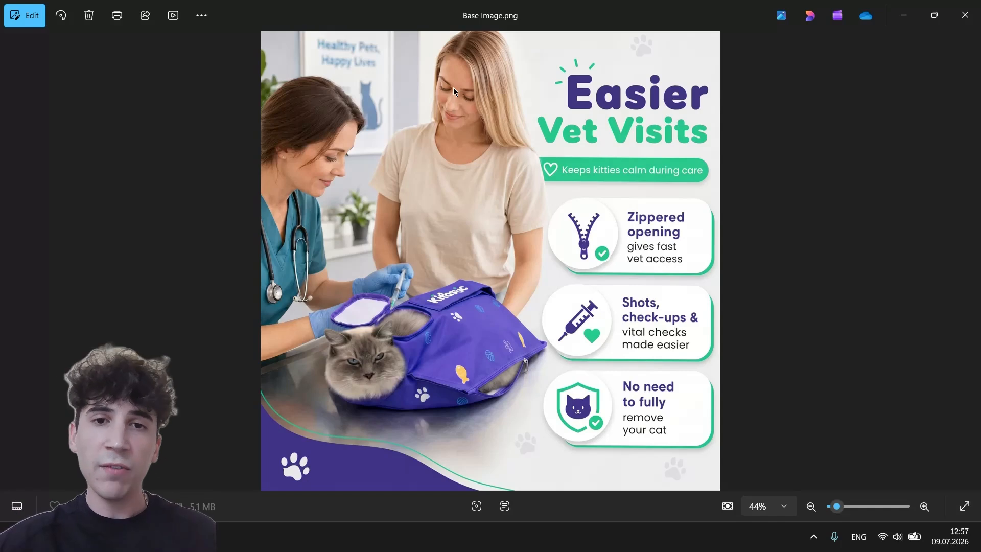
scroll(453, 87, "up", 5)
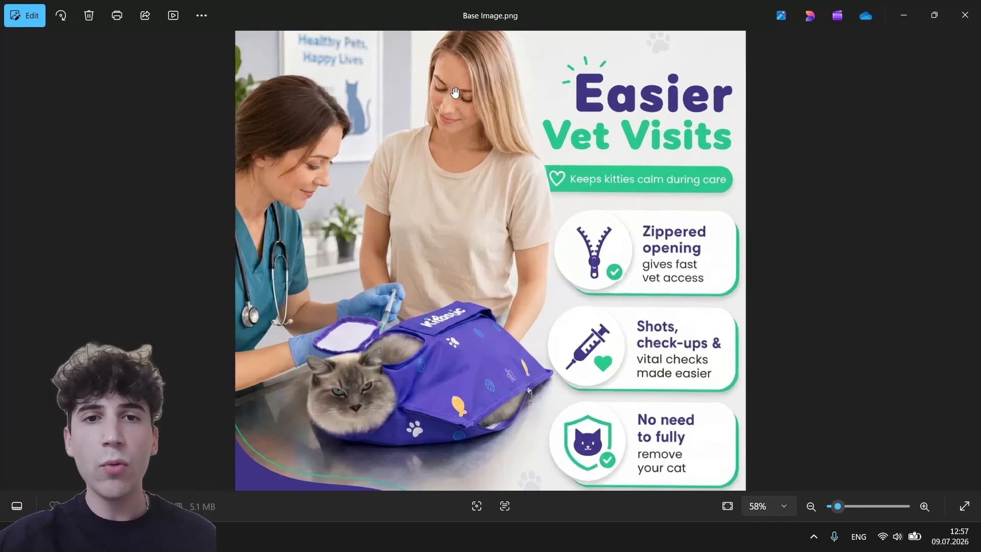
left_click_drag(431, 158, 507, 308)
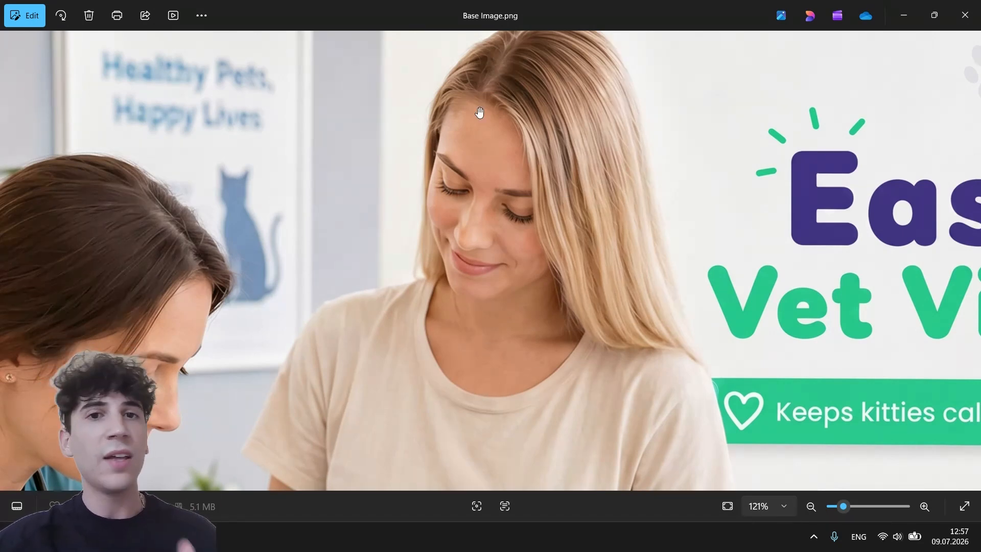
scroll(479, 112, "down", 5)
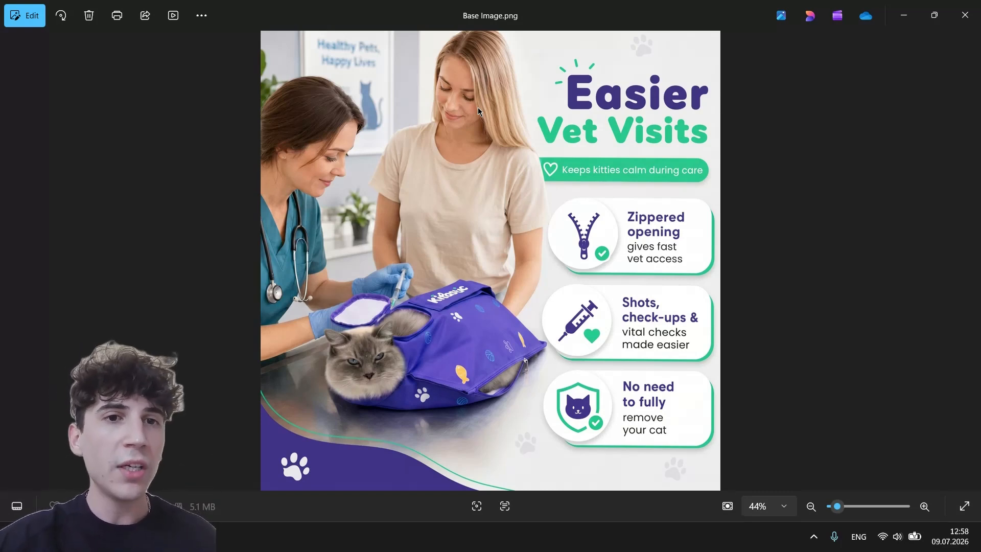
Crop the base image with the Square aspect ratio to a tight area around the blonde woman, including part of the heading.
left_click(23, 21)
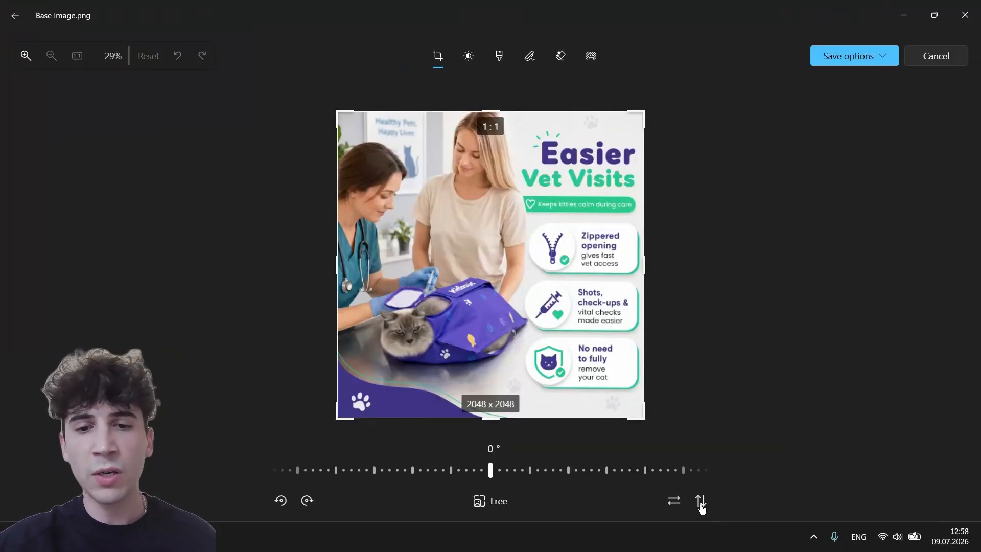
left_click(499, 502)
left_click(235, 452)
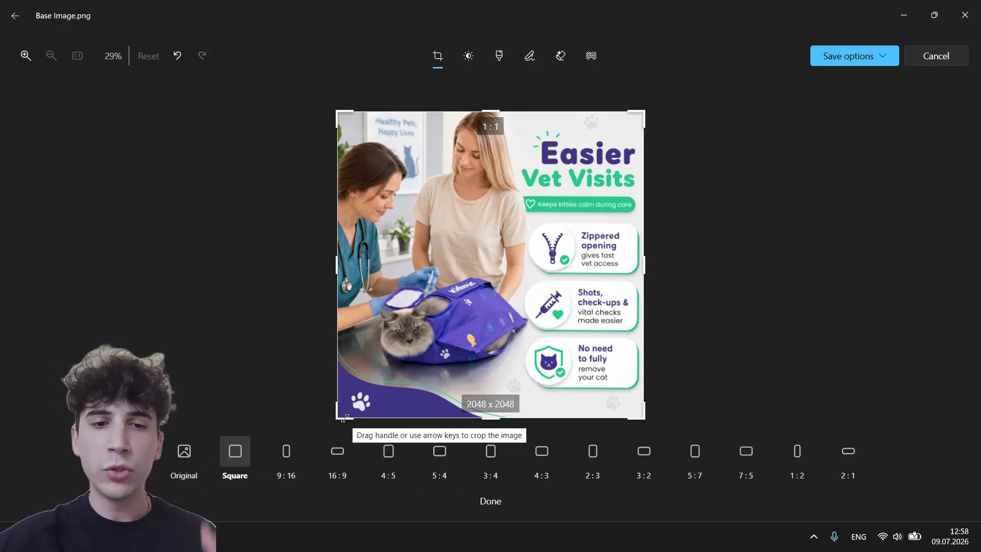
left_click_drag(343, 418, 428, 326)
left_click_drag(544, 222, 628, 257)
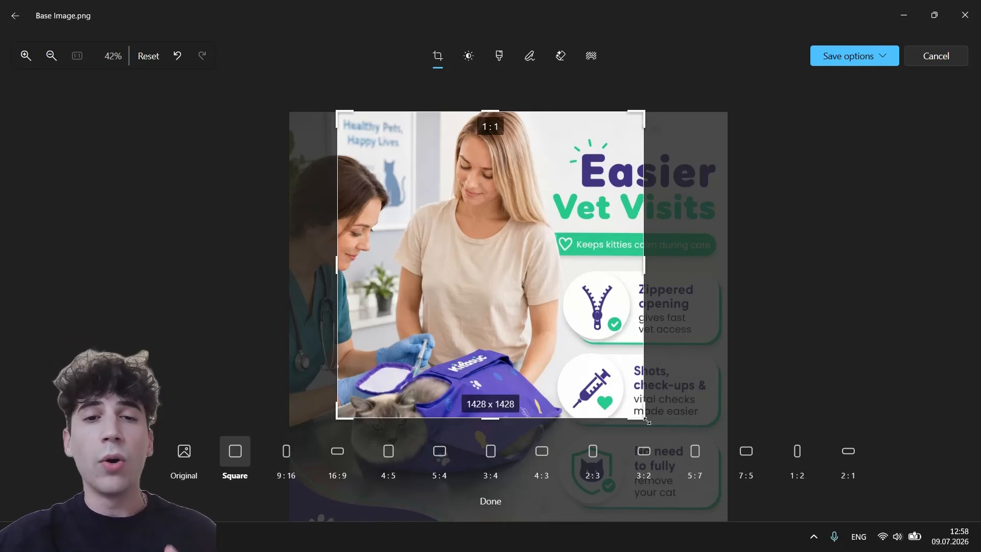
left_click_drag(647, 421, 572, 348)
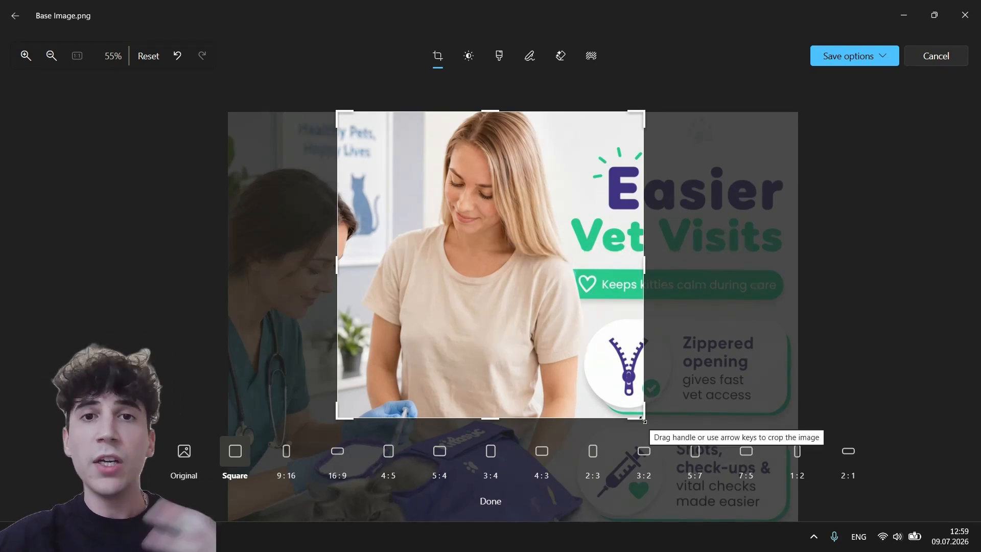
left_click_drag(643, 419, 608, 383)
mouse_move(532, 310)
left_mouse_down()
mouse_move(507, 313)
mouse_move(526, 305)
left_mouse_up()
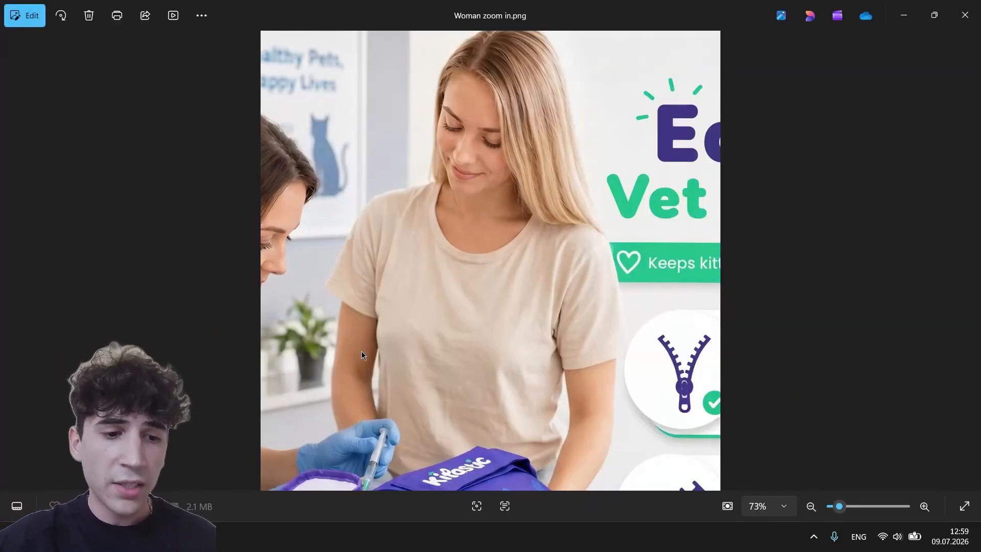
Switch to the Magnific AI creations in the browser and view the generated variant where the woman carries a cat in a sling.
mouse_move(147, 536)
left_click(76, 468)
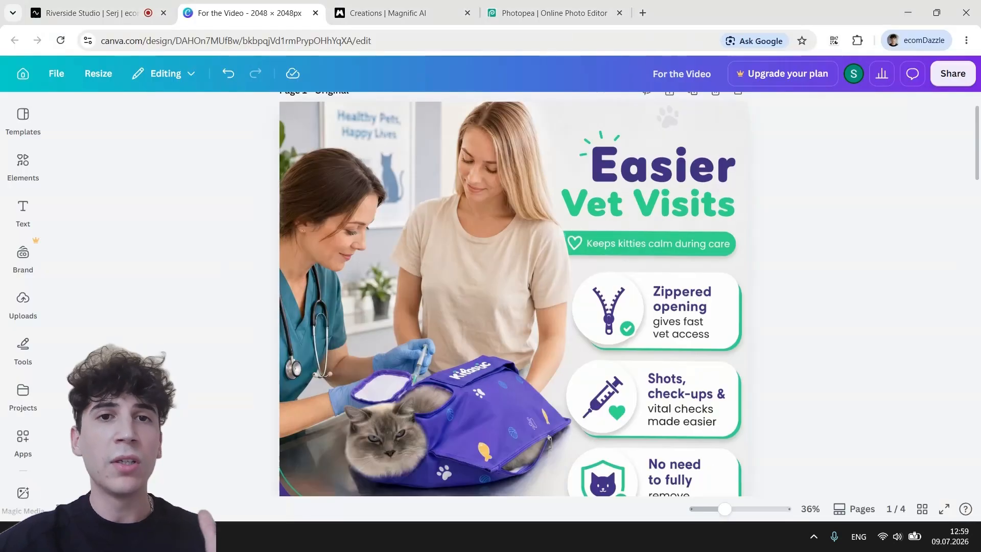
left_click(389, 13)
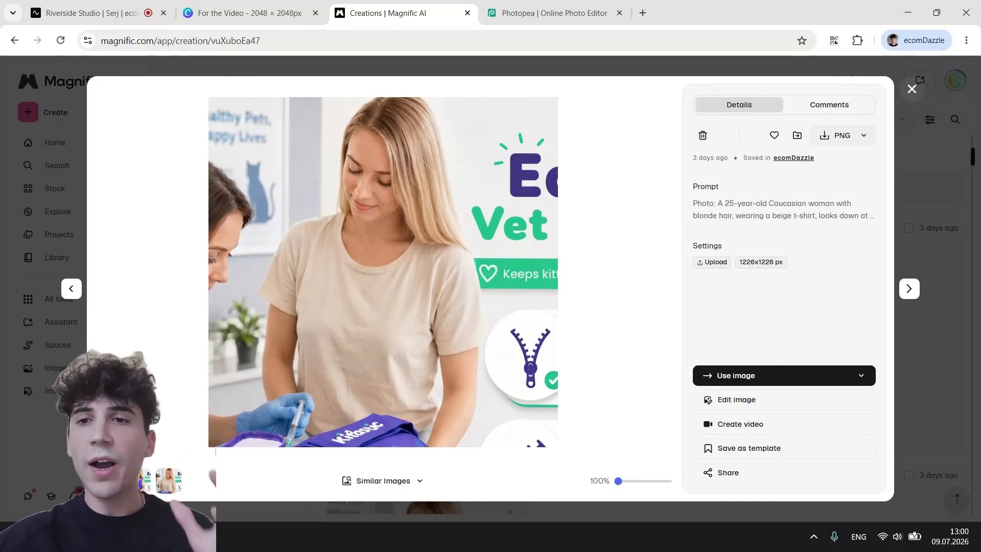
left_click(172, 488)
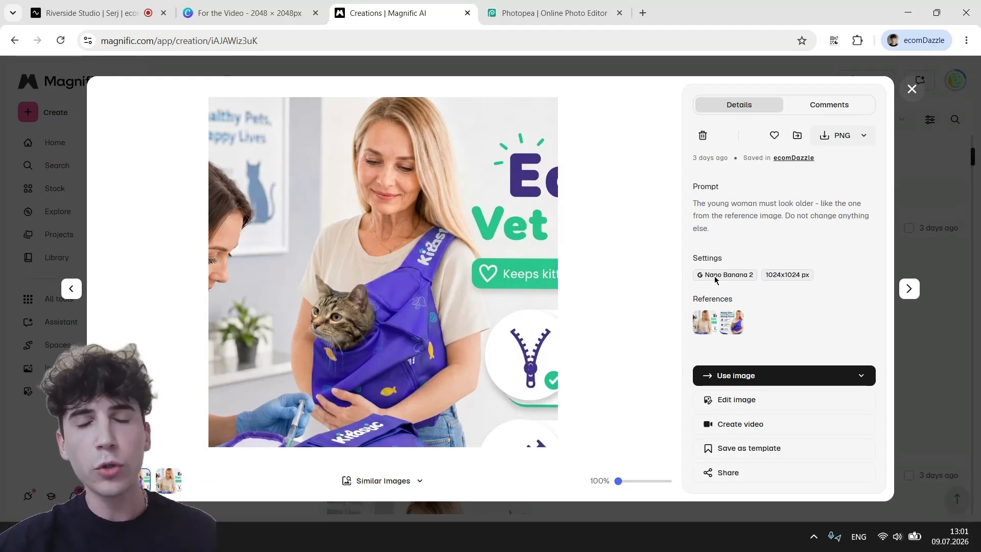
Compare the cat-sling variant with the one changing only the woman's face, and read the full prompt of the face-only variant.
left_click(168, 482)
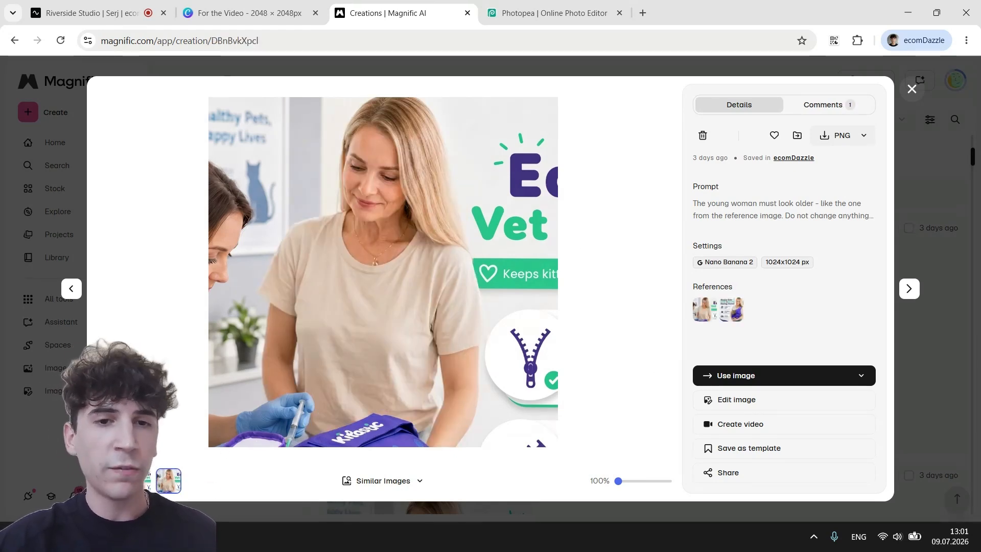
left_click(143, 480)
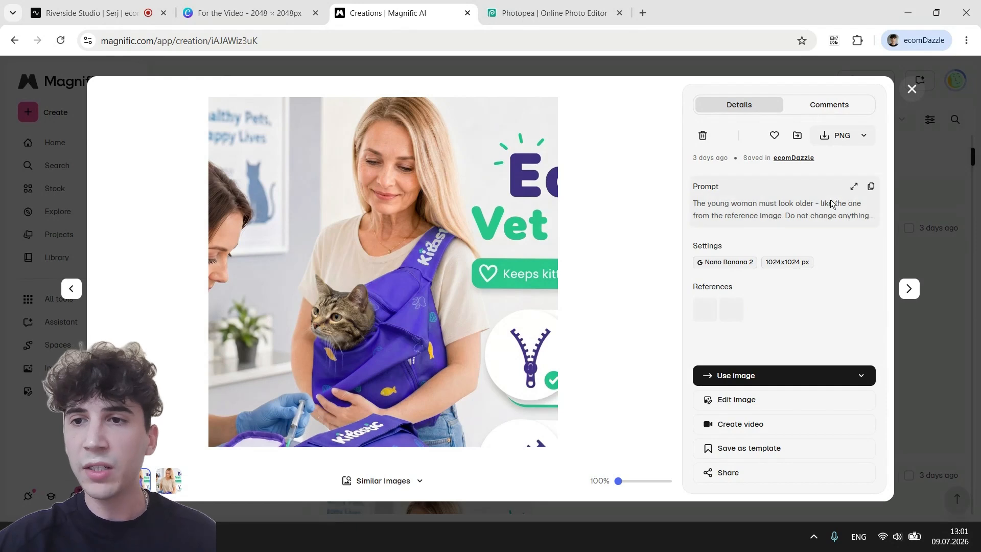
left_click(174, 488)
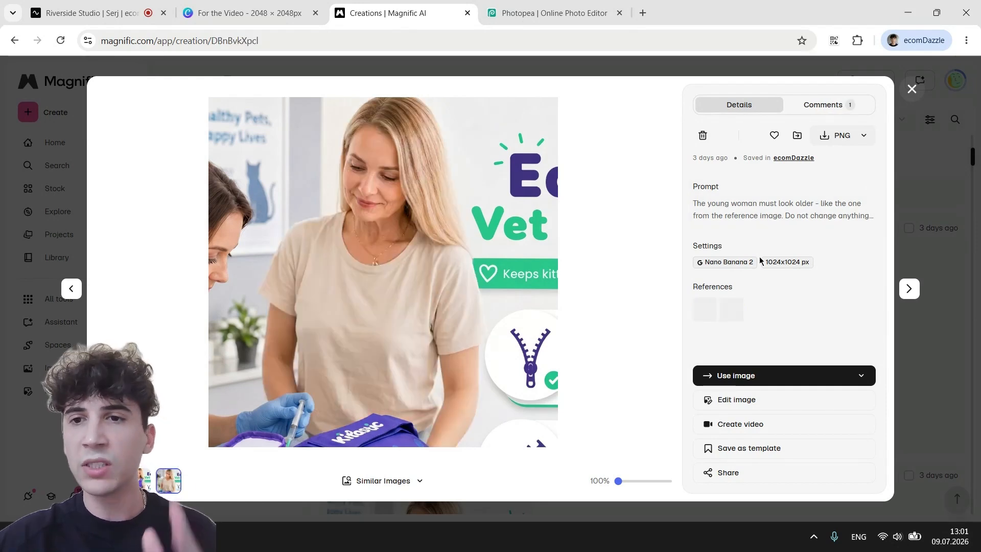
left_click(853, 186)
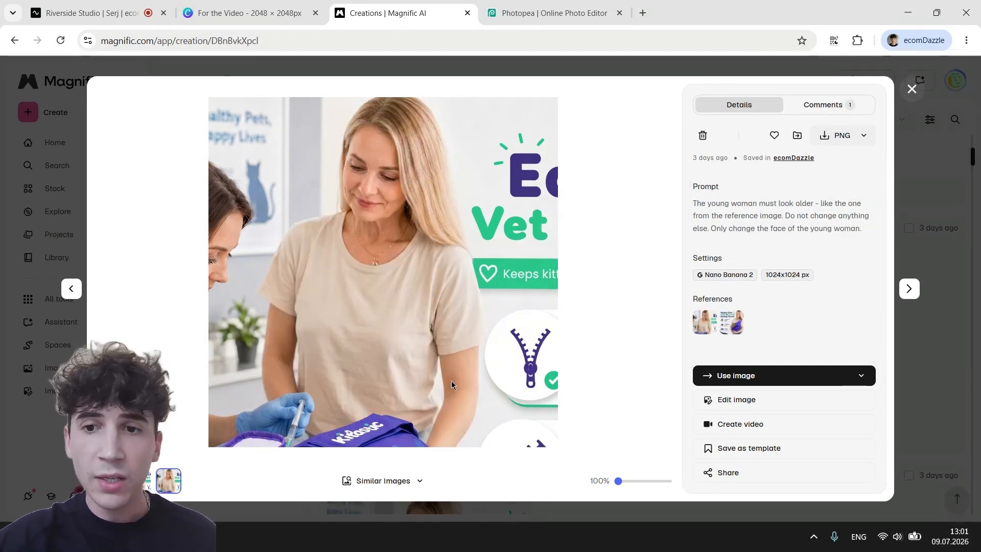
key("Left")
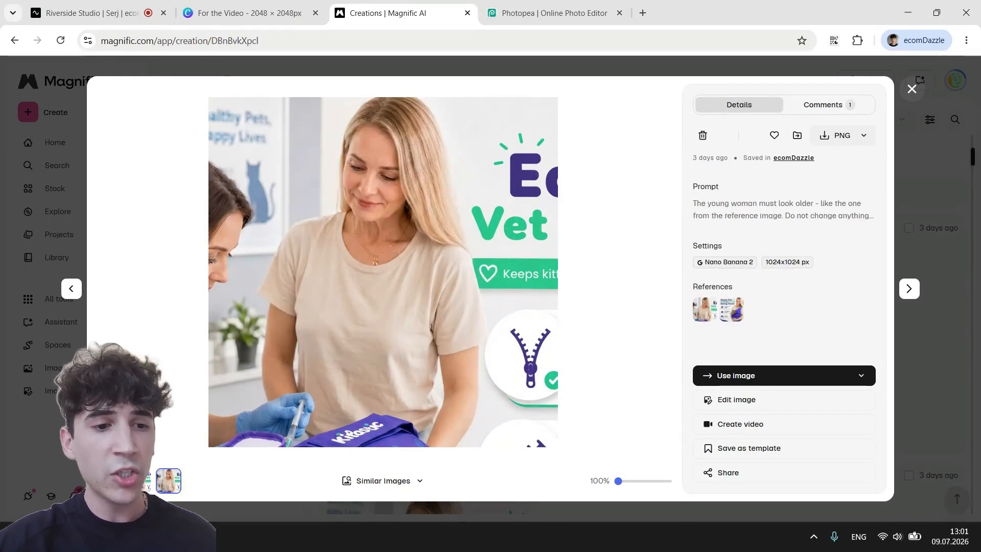
Compare the uploaded crop of the young woman with the face-only variant, and enlarge that variant's first reference image.
left_click(144, 480)
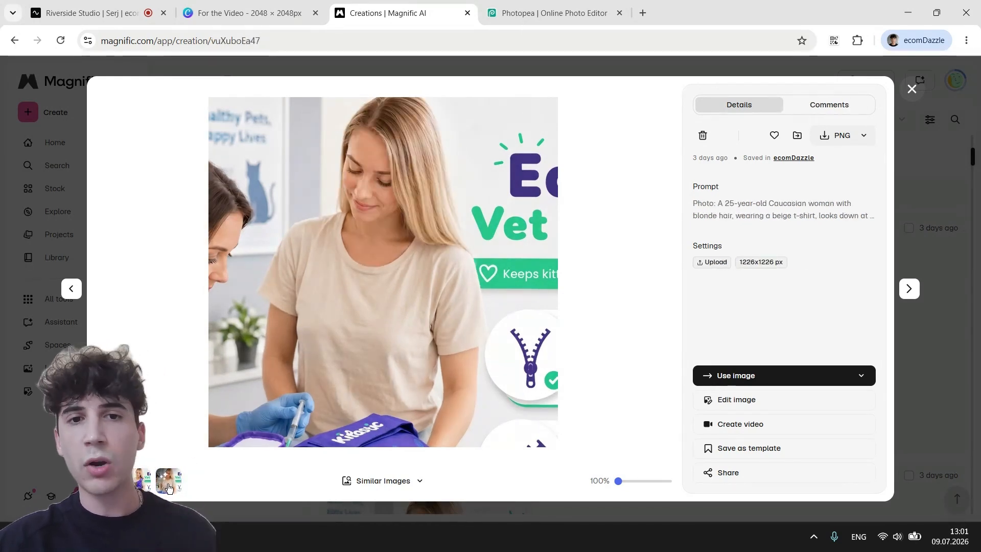
left_click(169, 483)
mouse_move(711, 315)
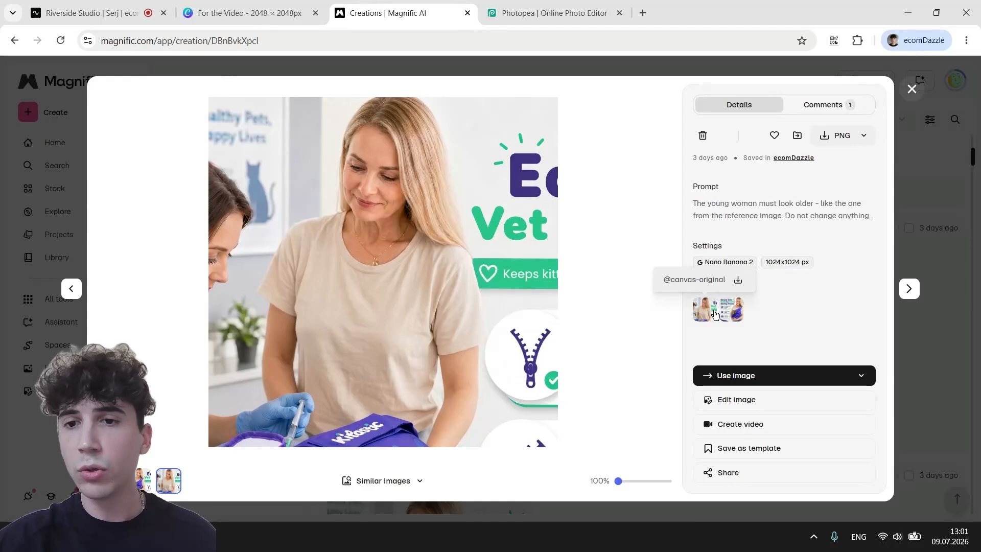
left_click(709, 315)
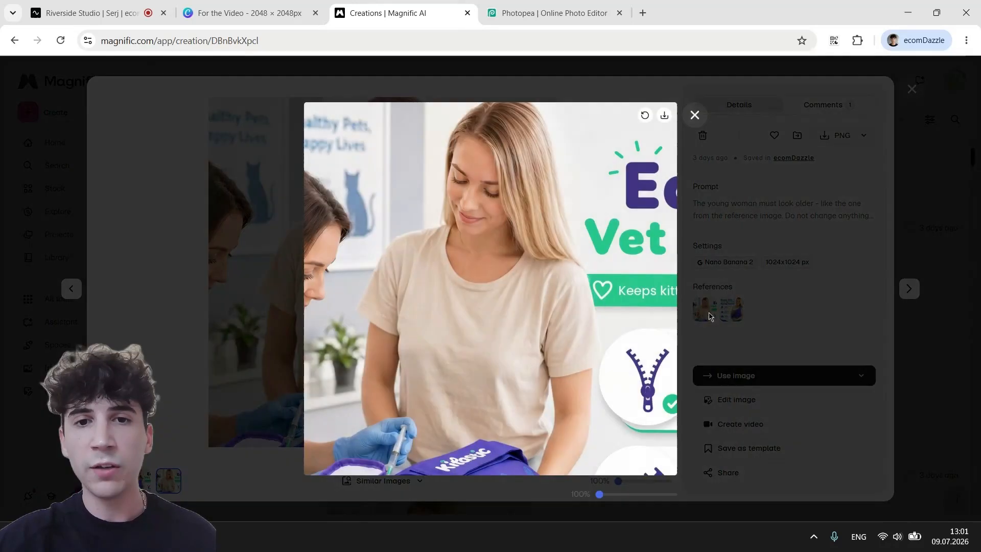
Close the first reference preview and examine the face-only variant's second reference, the infographic with the older woman carrying a cat.
left_click(746, 212)
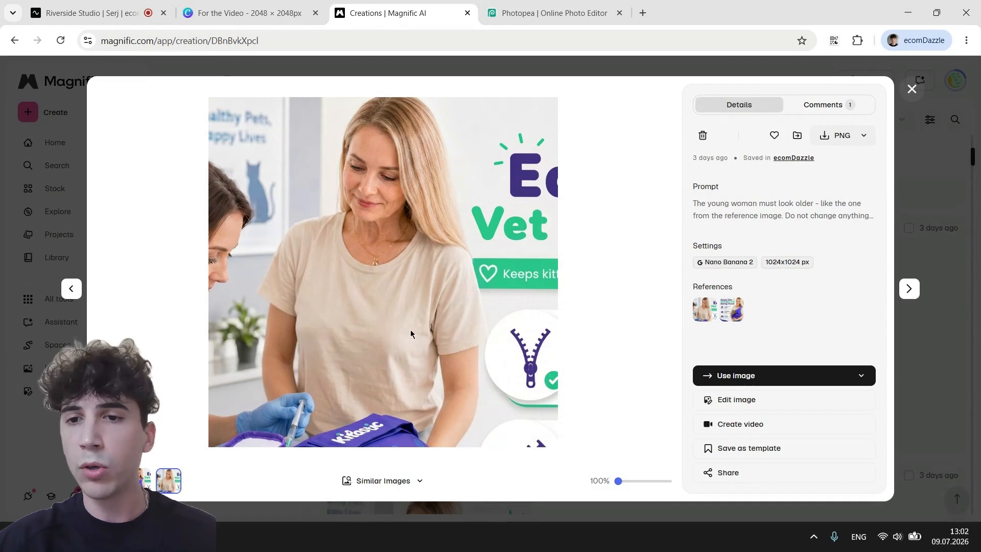
left_click(735, 312)
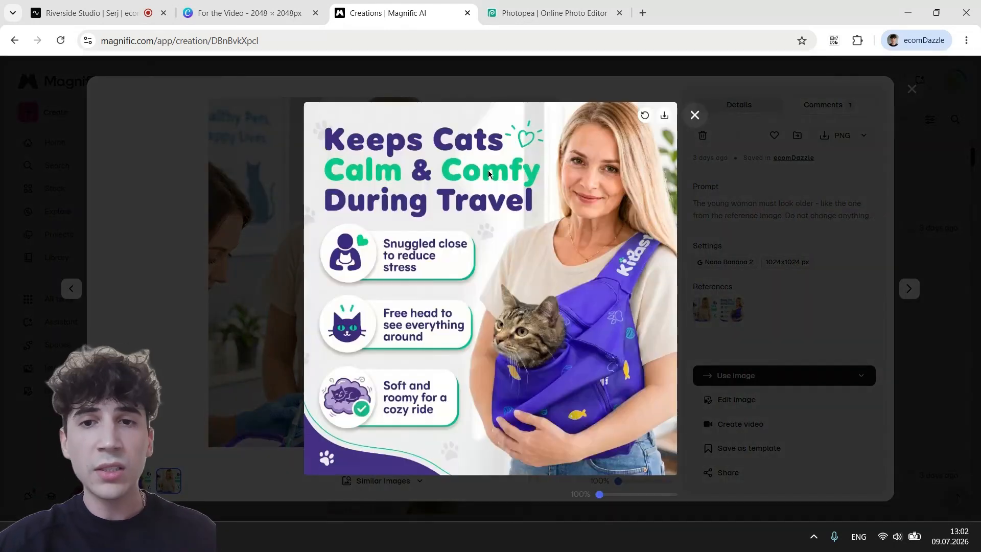
scroll(613, 148, "up", 3)
scroll(613, 148, "down", 3)
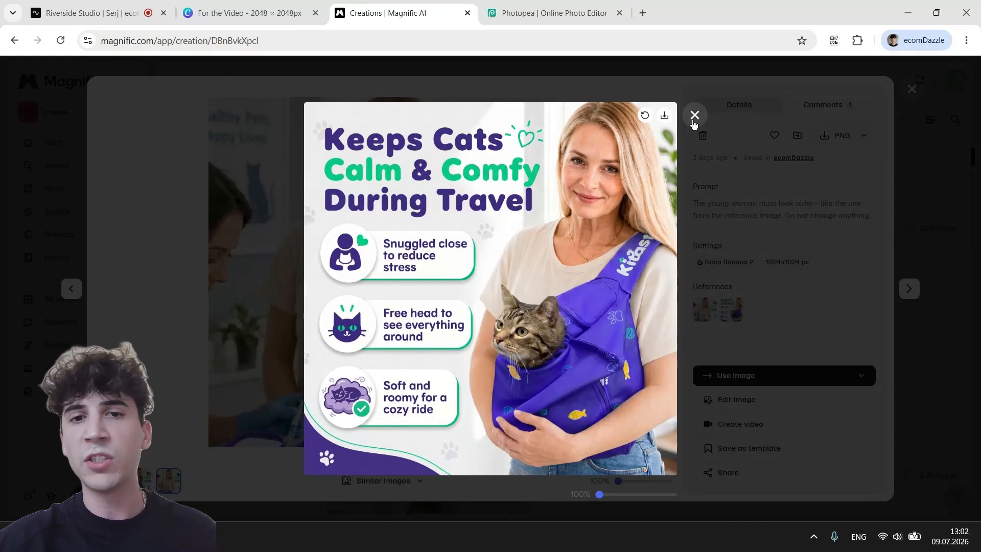
left_click(694, 114)
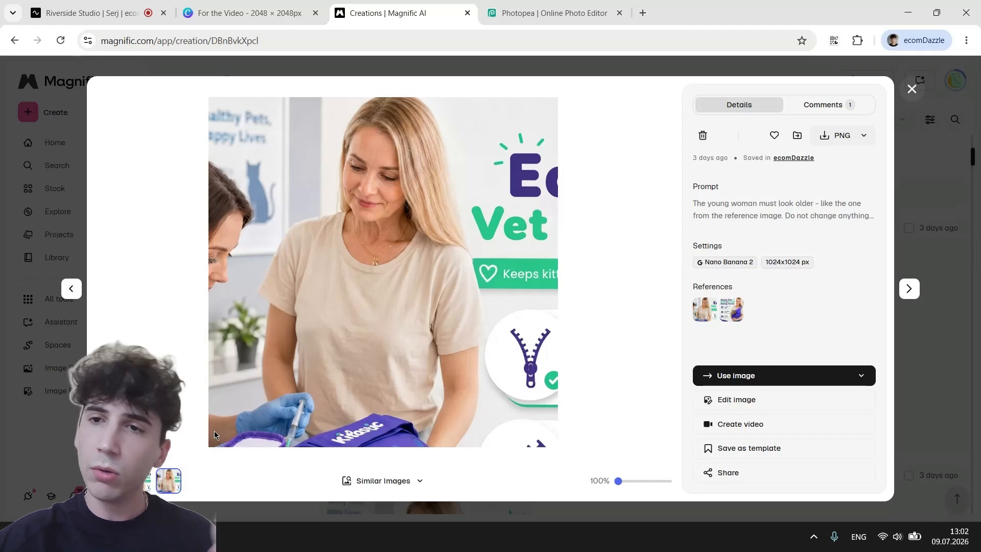
Download the face-only variant as a PNG and switch to the Canva design with the original infographic on page 1.
left_click(840, 146)
left_click(290, 8)
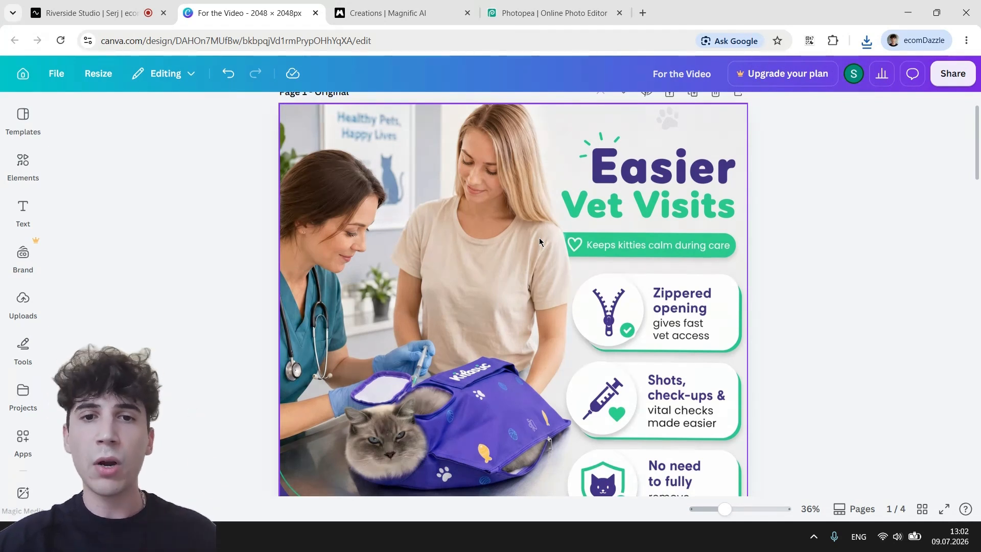
scroll(538, 237, "down", 2)
scroll(538, 238, "down", 1)
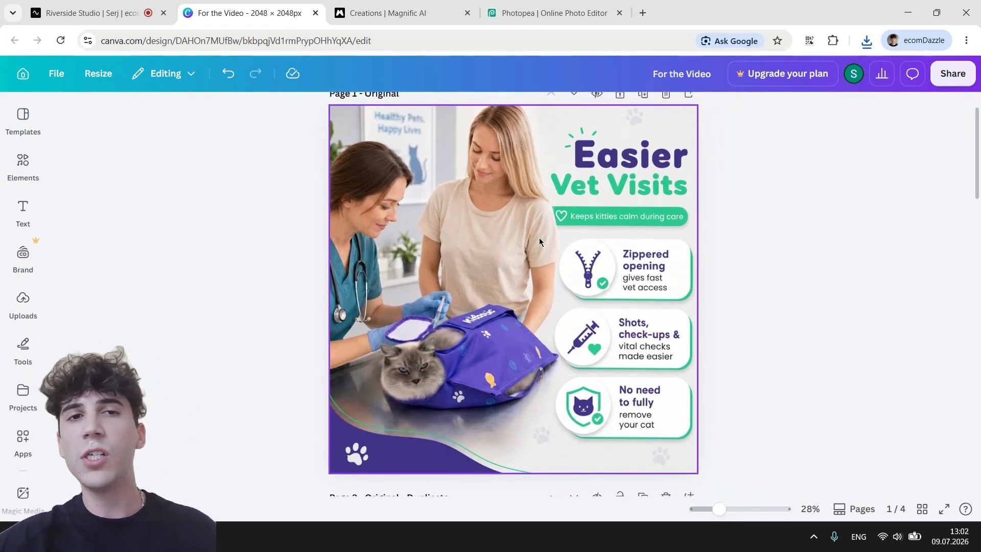
scroll(538, 238, "up", 2)
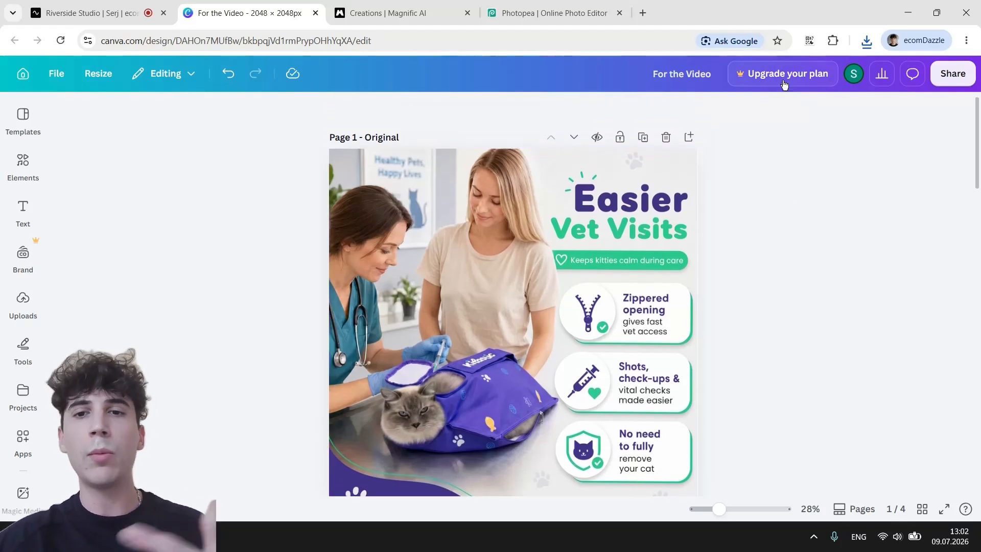
scroll(800, 221, "down", 1)
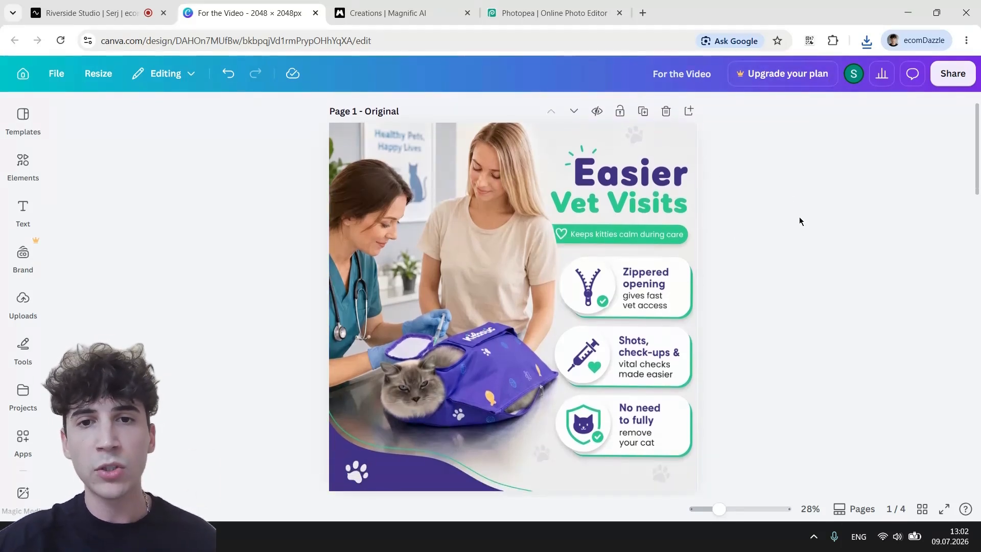
left_click(567, 222)
left_click(768, 218)
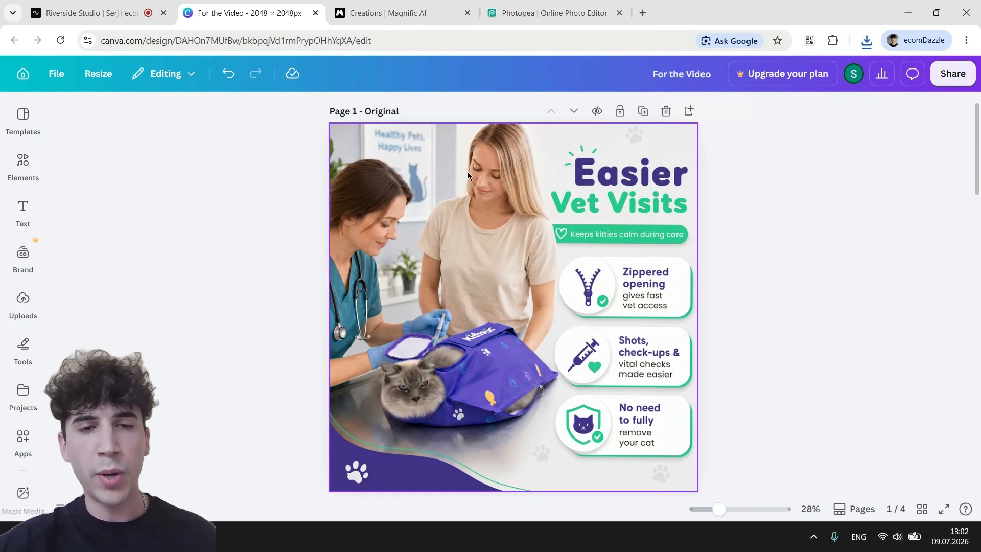
Place the uploaded face-only crop of the older woman onto page 1 of the Canva design.
left_click(27, 310)
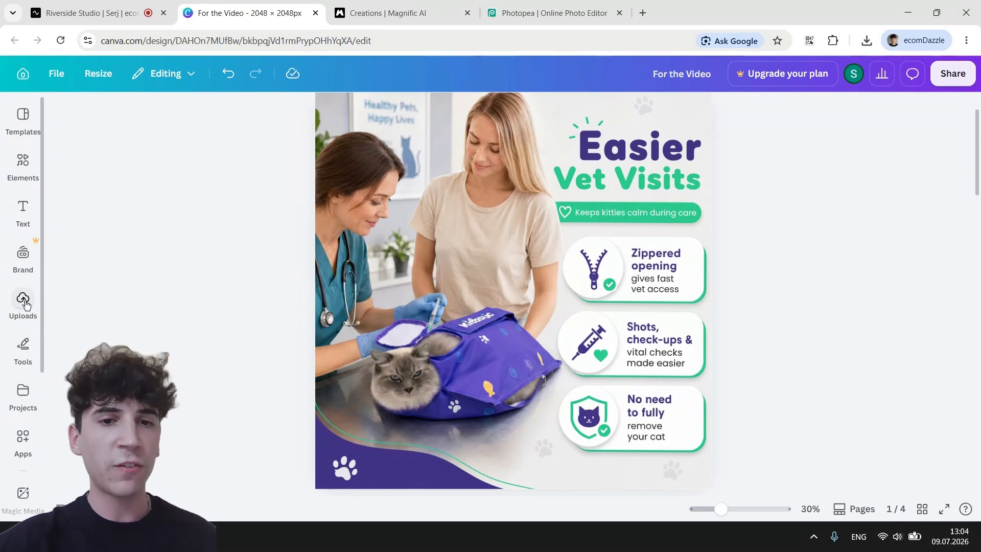
left_click(28, 303)
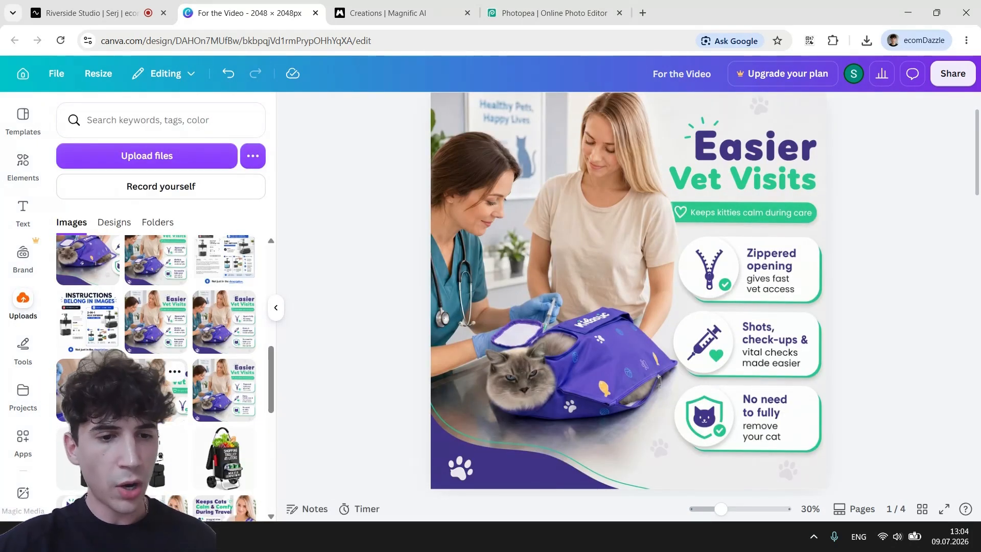
scroll(156, 377, "down", 1)
scroll(156, 357, "up", 1)
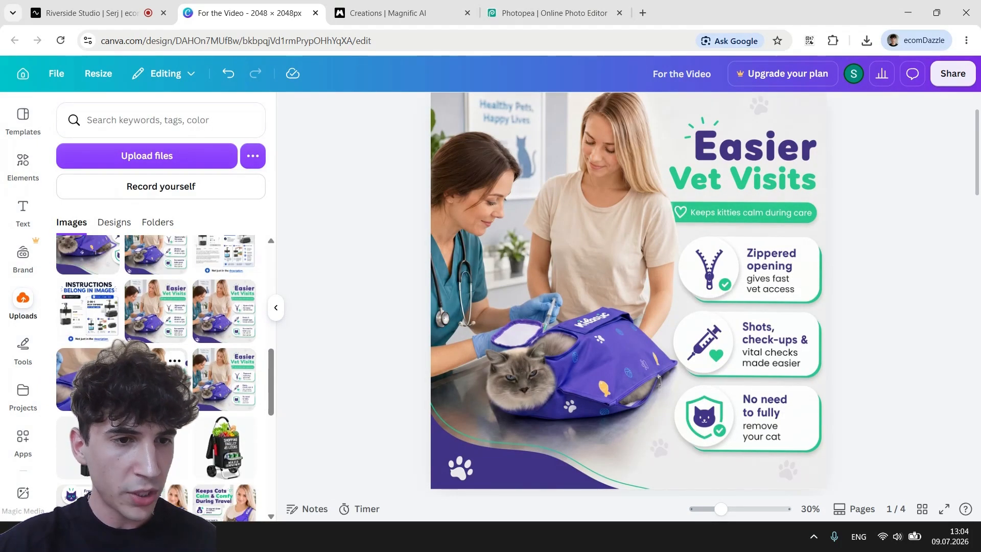
left_click(153, 378)
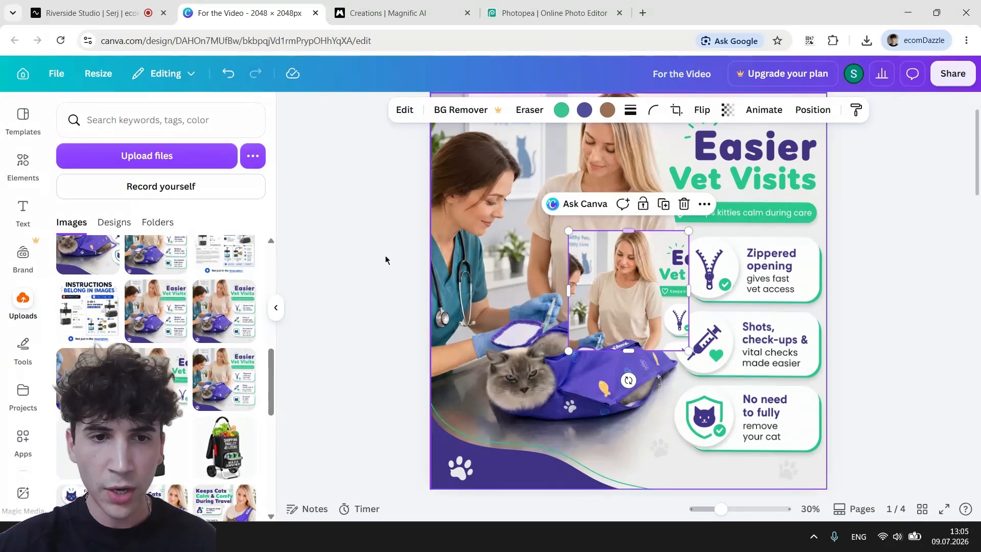
left_click(277, 307)
Glance at the generated variant in Magnific, and in Canva move the small crop roughly over the blonde woman.
scroll(491, 255, "up", 5, "ctrl")
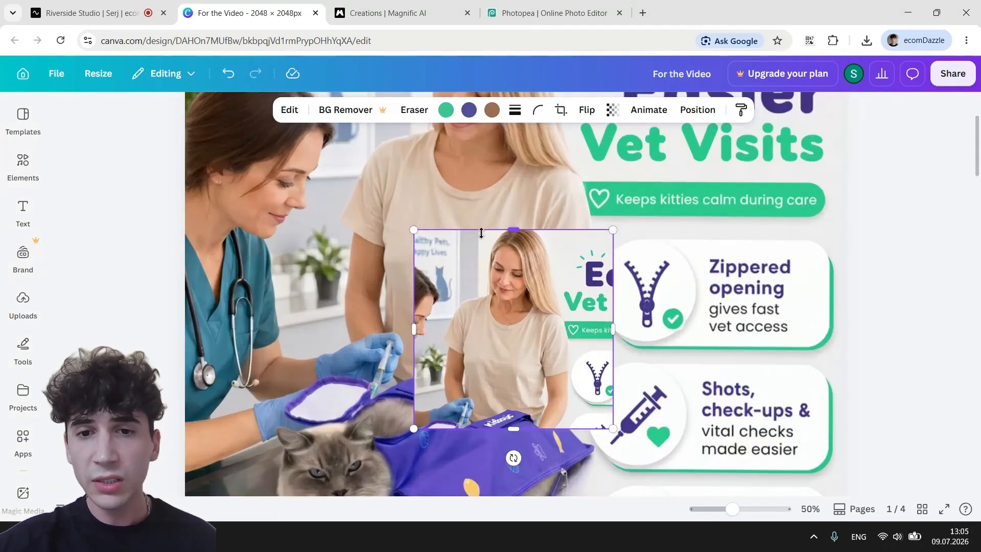
left_click(387, 12)
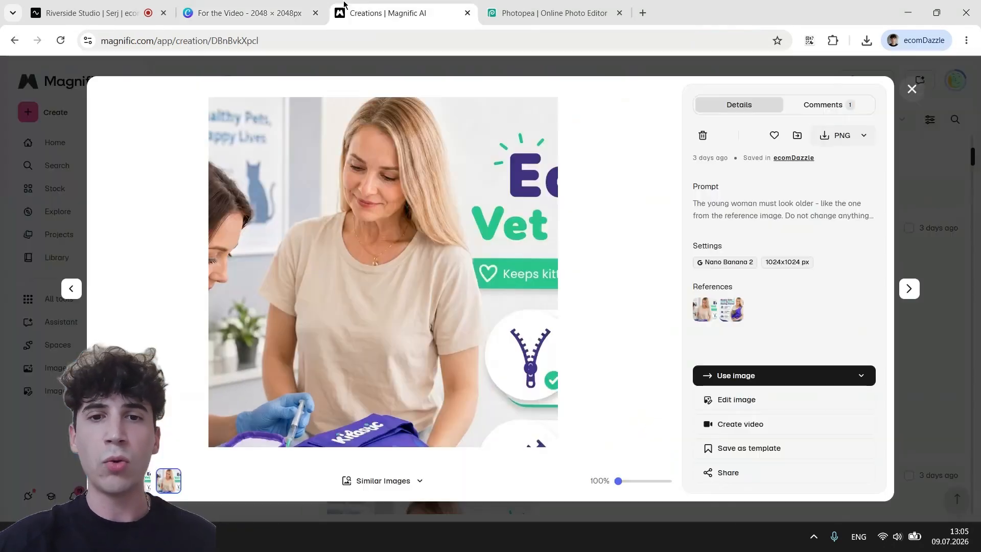
left_click(300, 9)
scroll(789, 179, "down", 4, "ctrl")
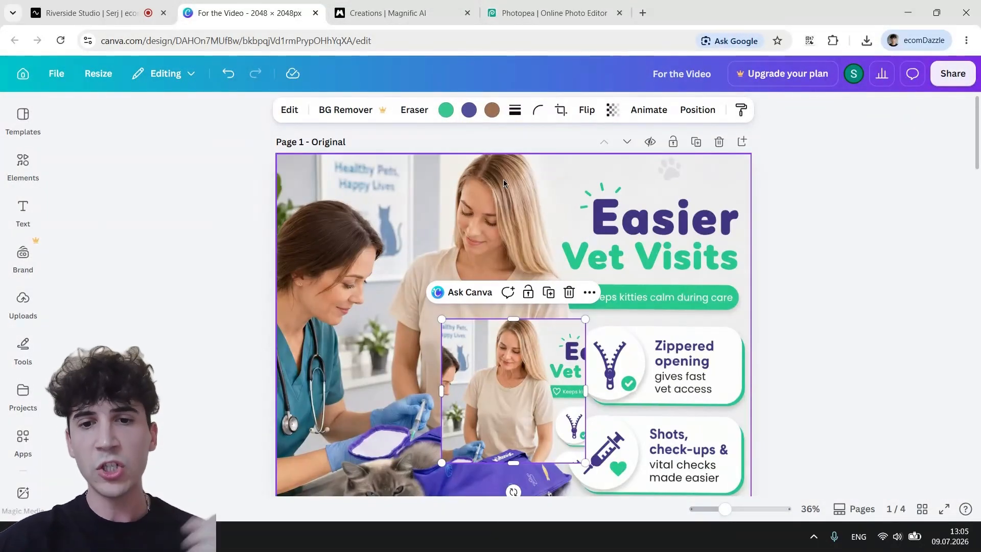
left_click_drag(510, 397, 486, 265)
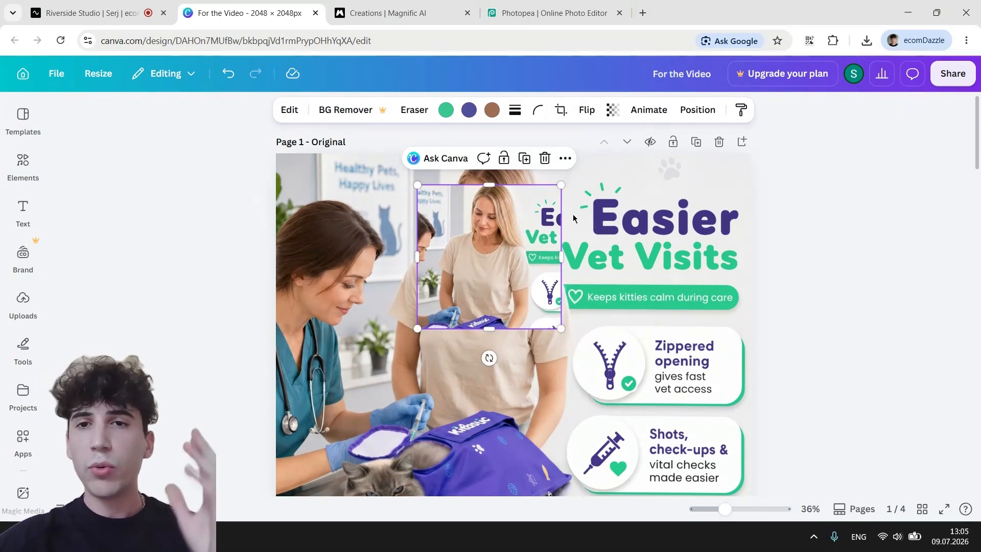
left_click(696, 109)
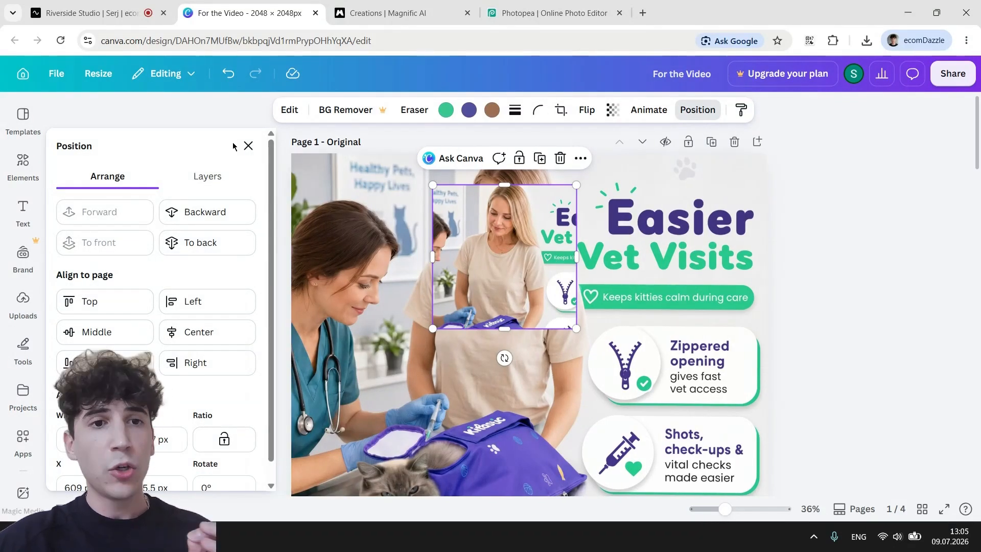
left_click(248, 146)
left_click_drag(498, 243, 529, 286)
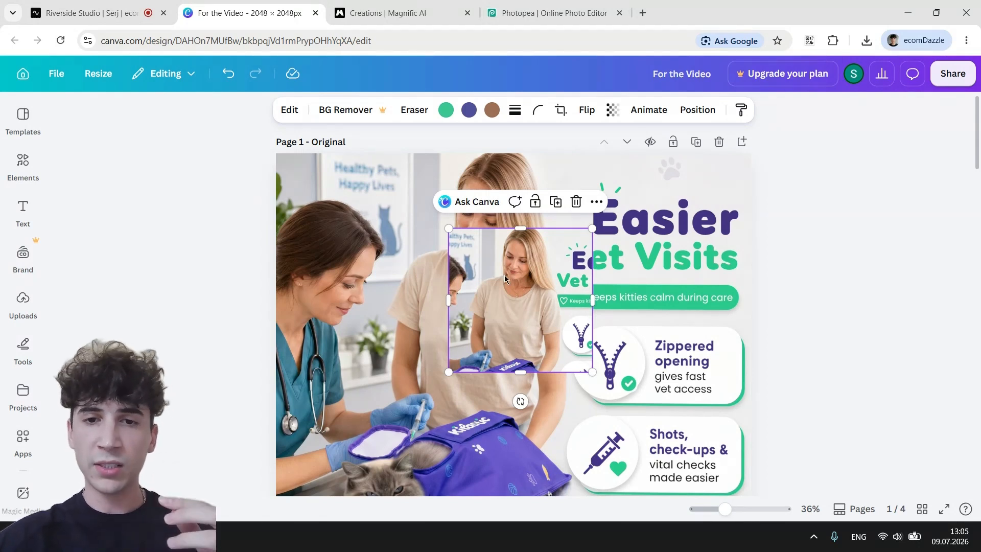
left_click_drag(521, 298, 490, 256)
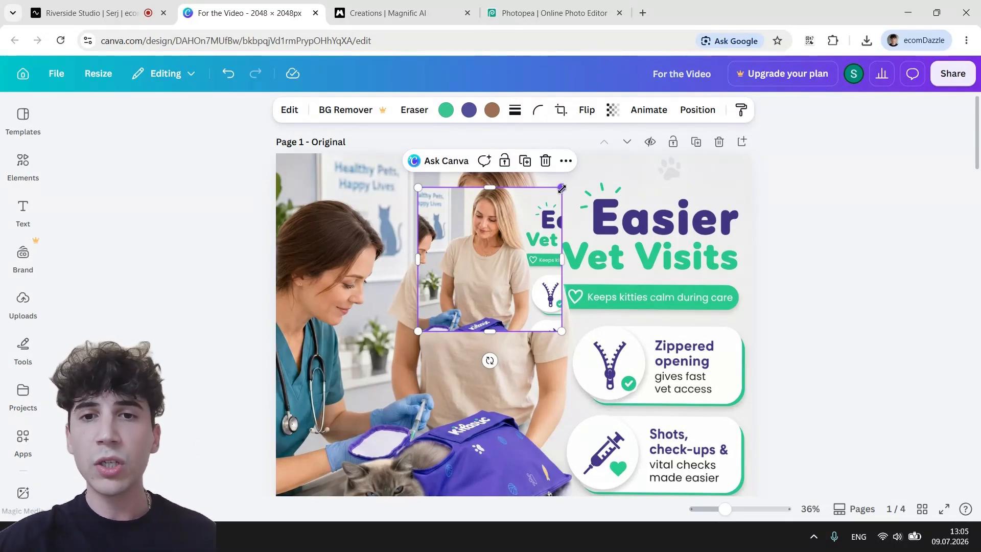
Enlarge the crop by eye and align it over the blonde woman, flush with the page's upper edge.
left_click_drag(561, 189, 595, 154)
left_click_drag(418, 323, 485, 290)
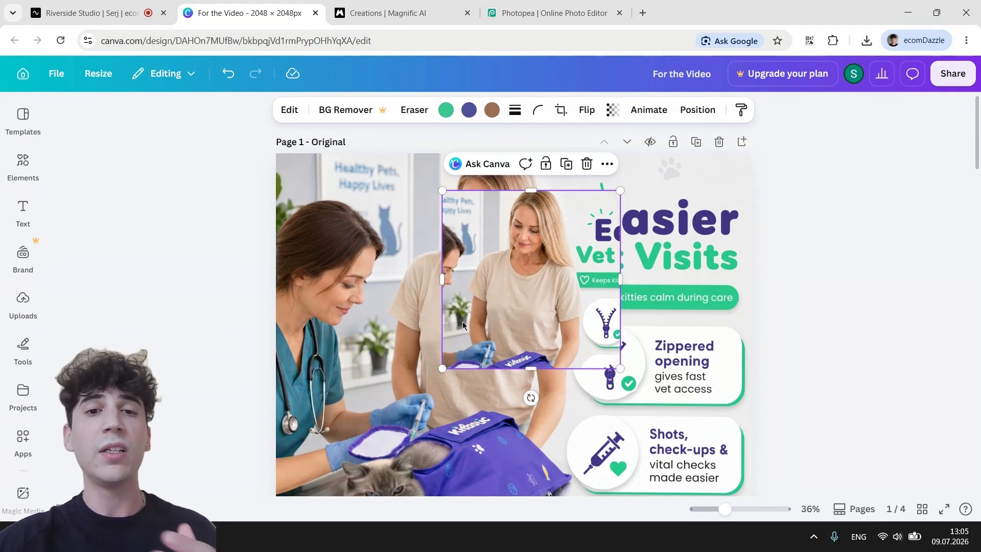
left_click_drag(529, 266, 475, 262)
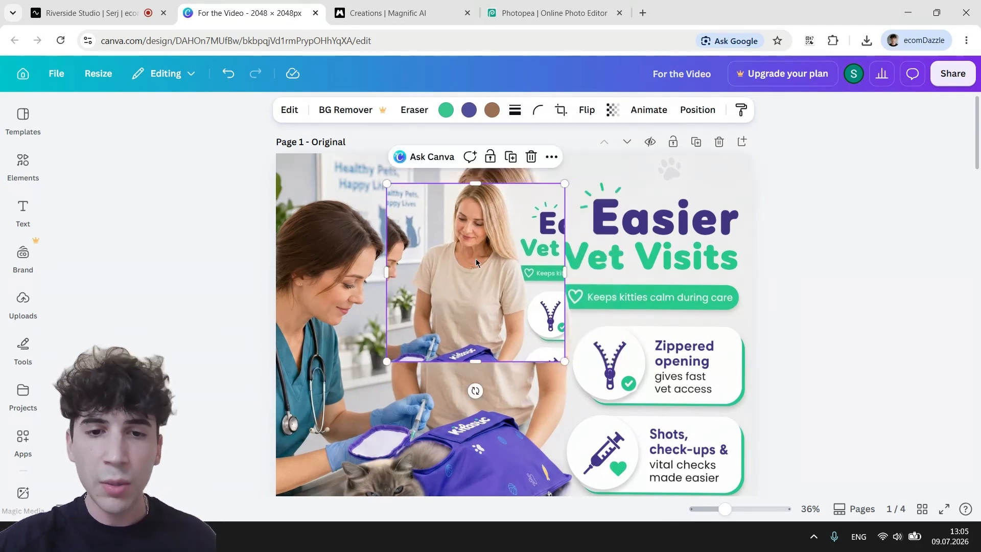
left_click_drag(387, 361, 287, 462)
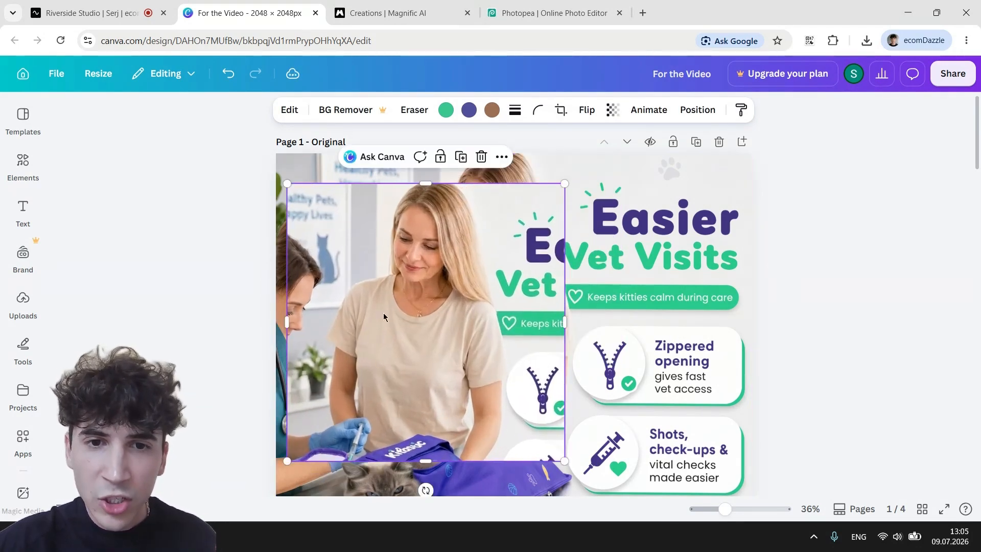
left_click_drag(422, 289, 461, 280)
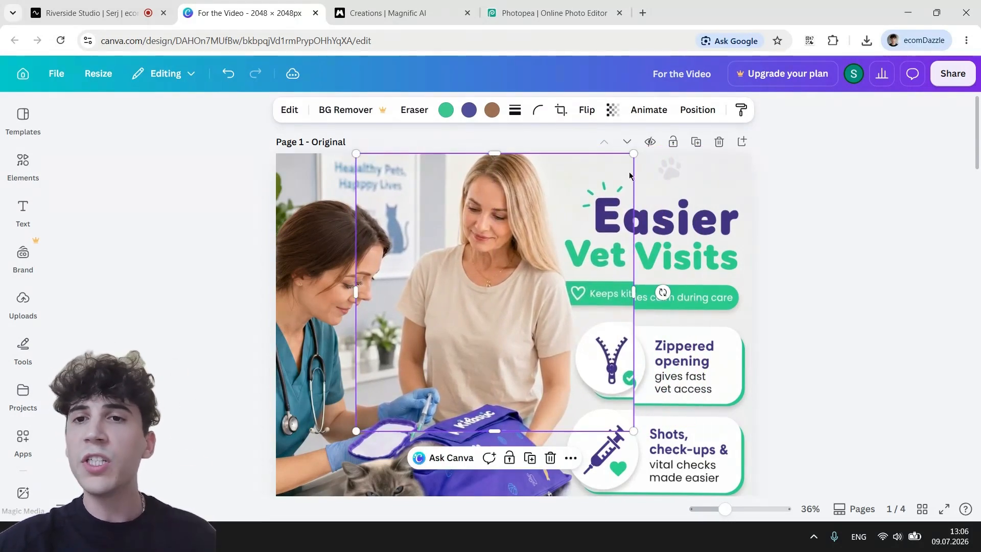
With the overlay's size settings open, shrink it slightly and compare the pixel dimensions of "Woman zoom in.png" and "Base Image.png".
left_click(696, 109)
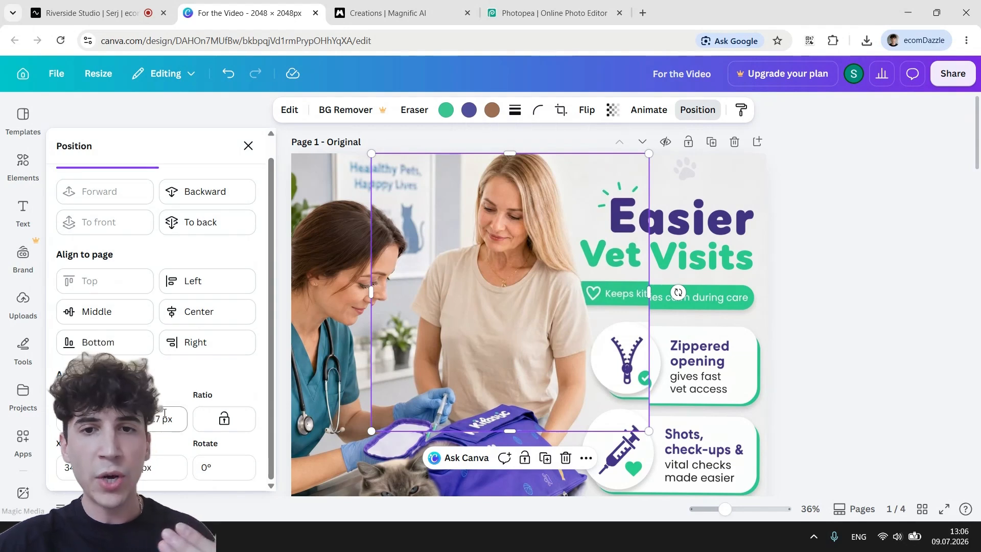
left_click_drag(371, 431, 394, 409)
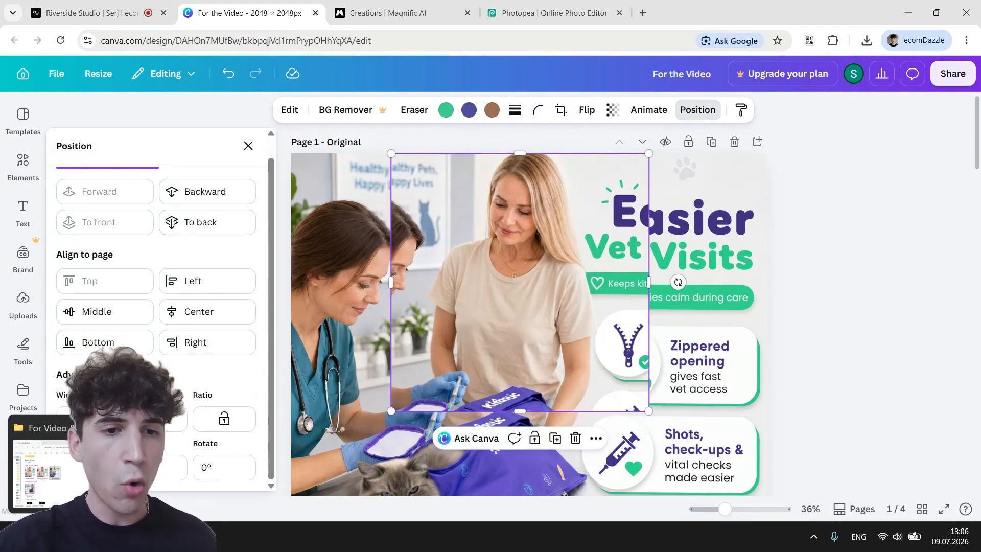
key("alt+Tab")
double_click(263, 266)
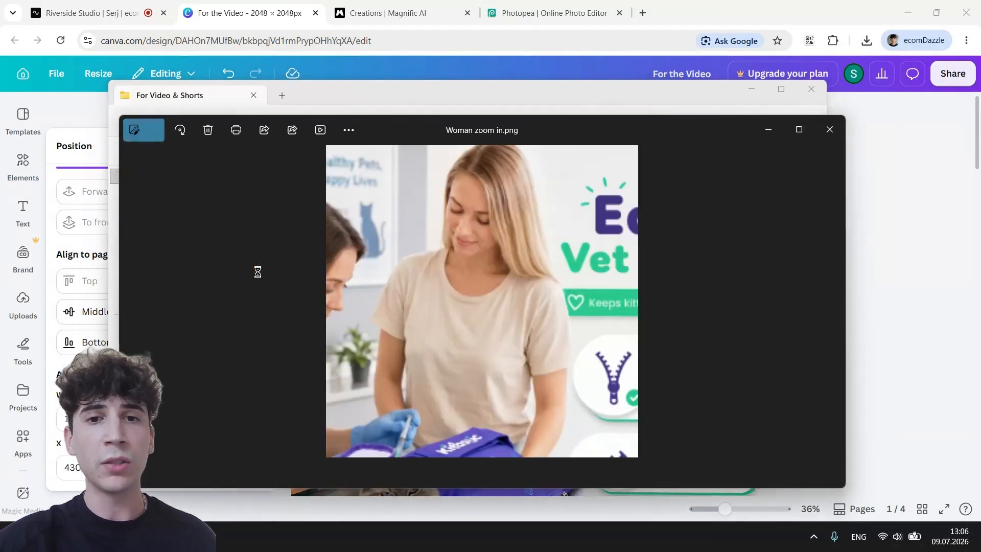
key("Left")
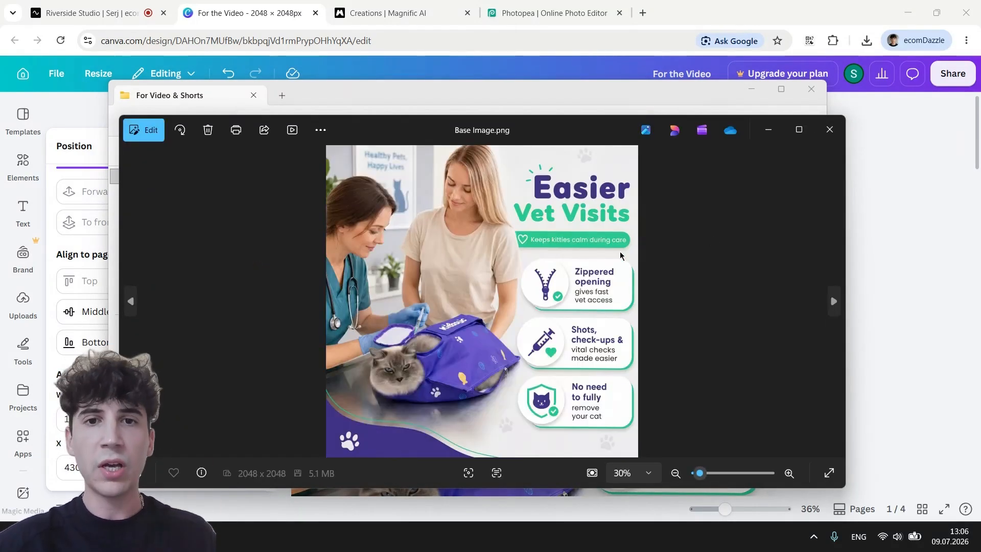
key("Right")
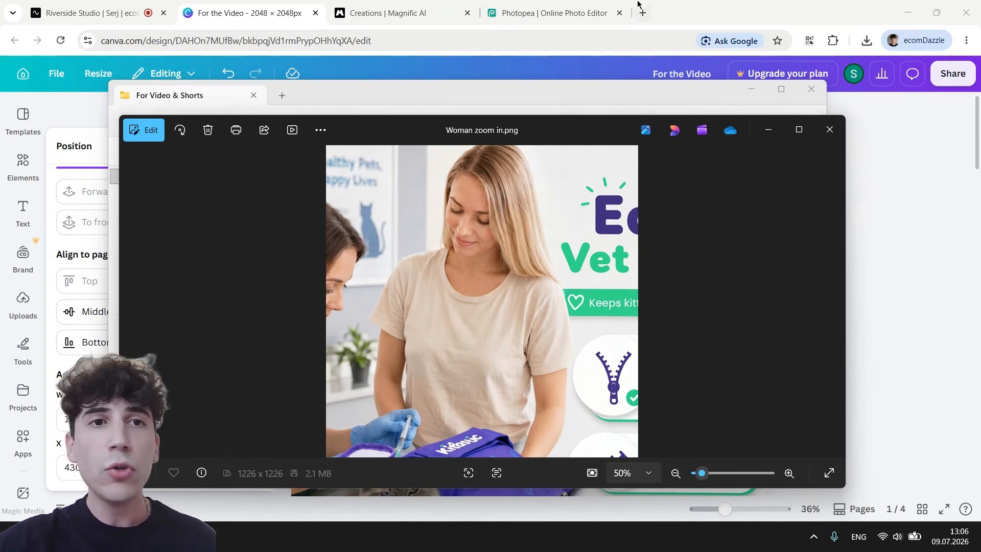
Lock the overlaid crop's aspect ratio and set its width to 1226 px, matching the original crop.
left_click(219, 4)
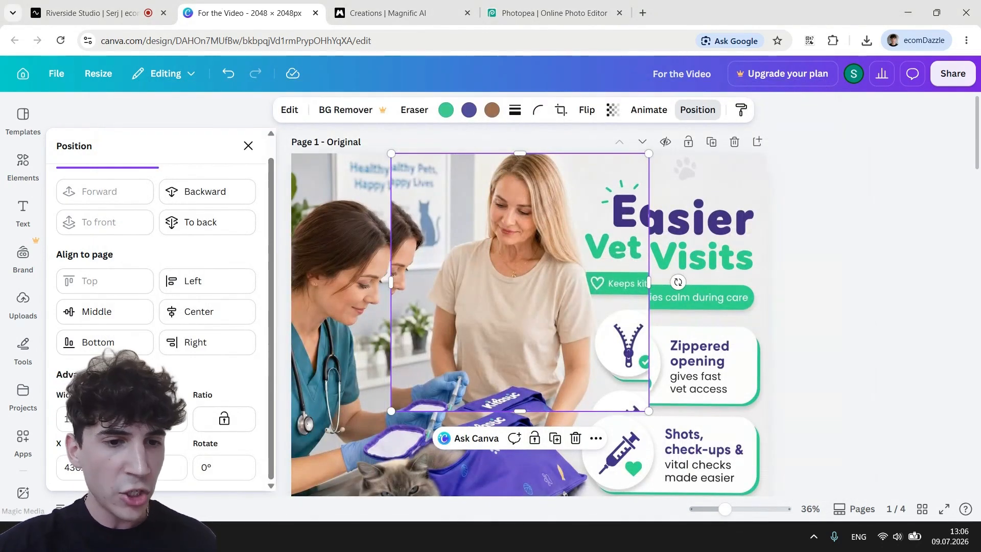
left_click(242, 425)
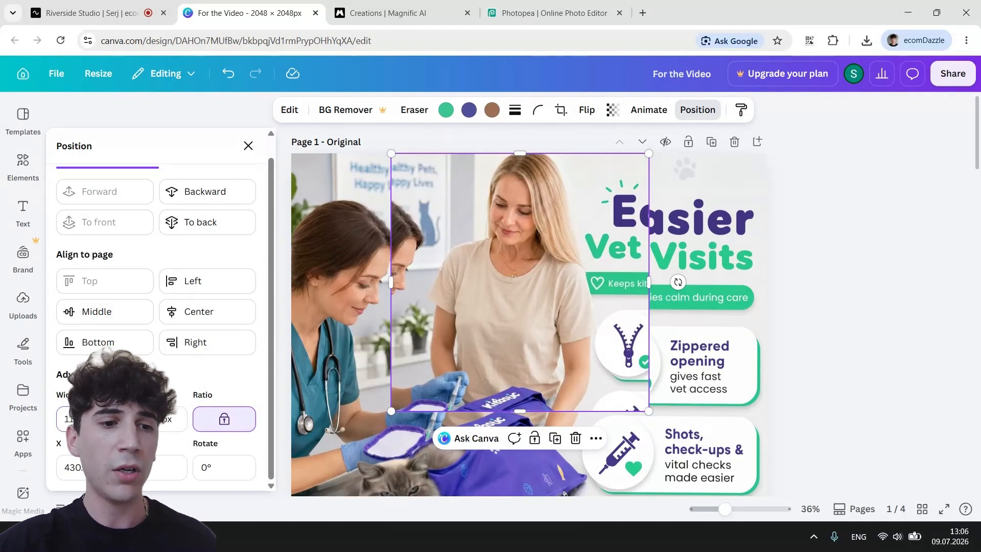
key("Return")
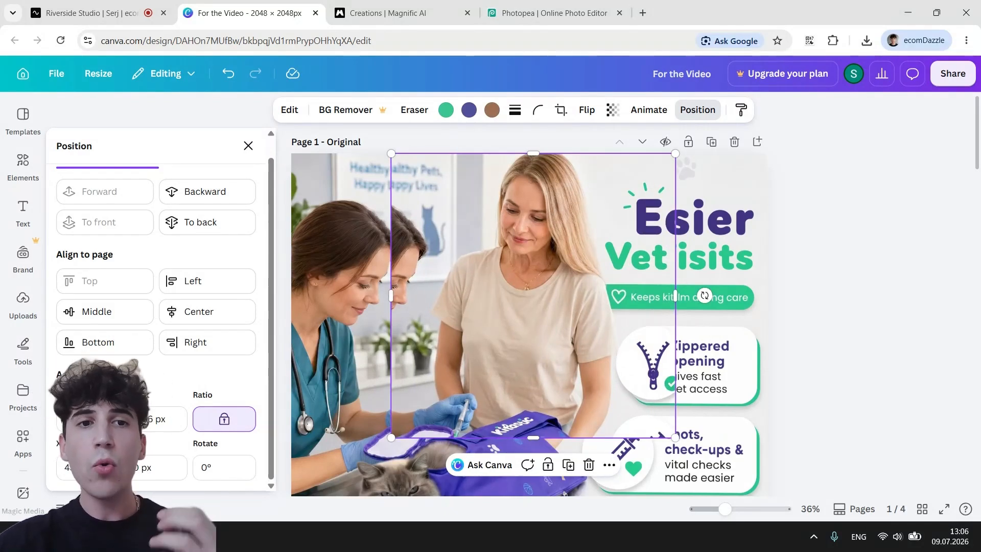
left_click(248, 145)
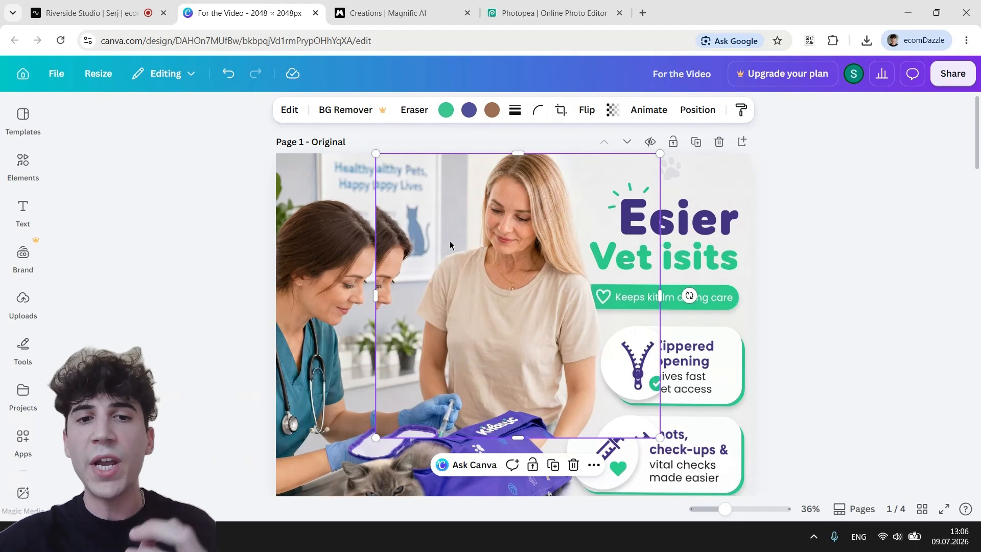
Reposition the overlaid crop over the blonde woman so it lines up with the base infographic, flush with the page's upper edge.
left_click_drag(450, 241, 410, 263)
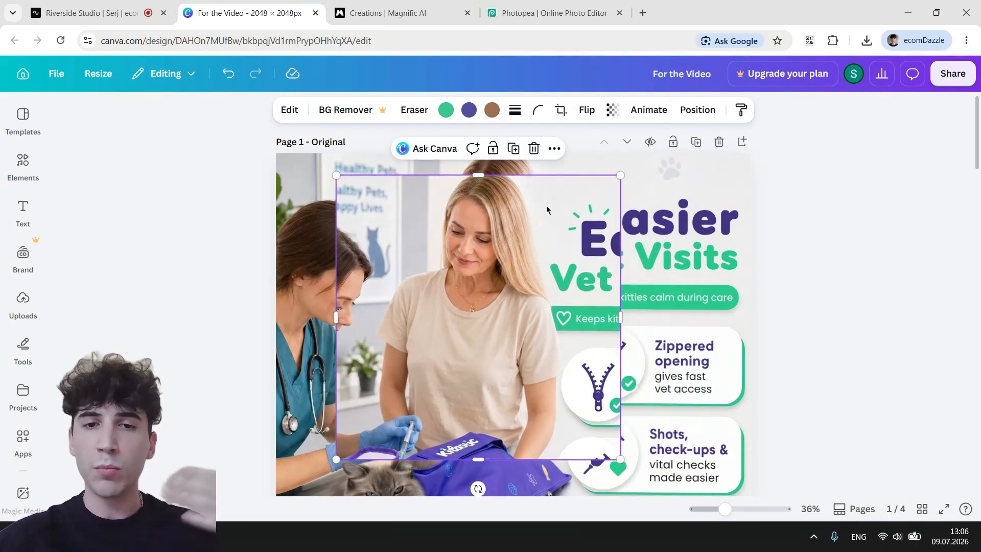
left_click_drag(547, 210, 560, 188)
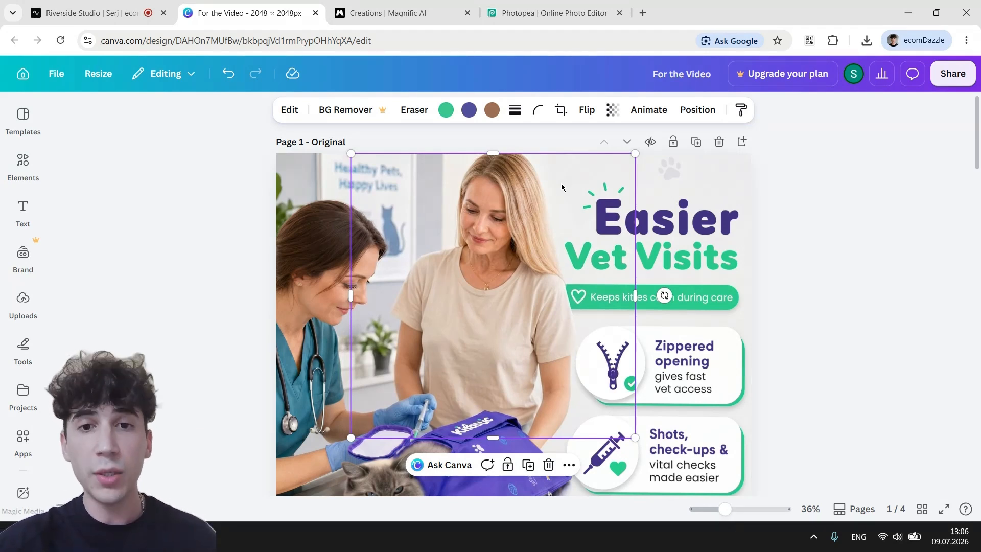
left_click(687, 223)
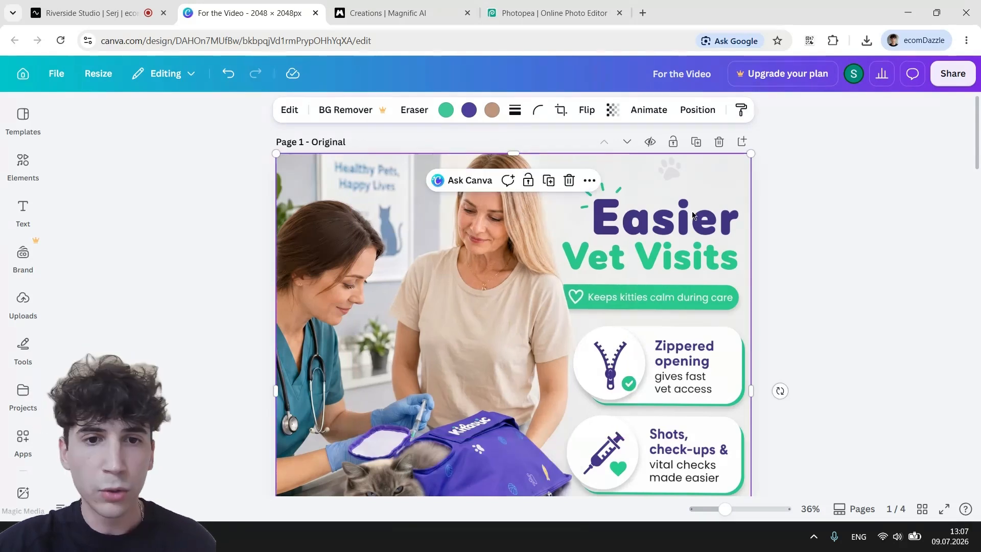
Examine up close how well the overlaid crop lines up with the base infographic around the blonde woman and the headline.
scroll(715, 425, "down", 2)
scroll(714, 422, "up", 2)
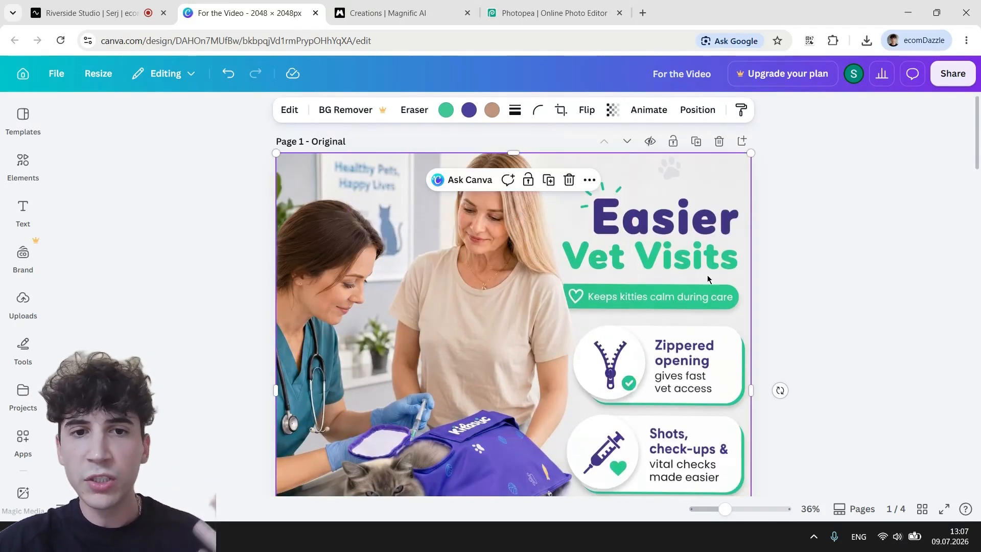
scroll(661, 326, "up", 1)
scroll(661, 324, "up", 3)
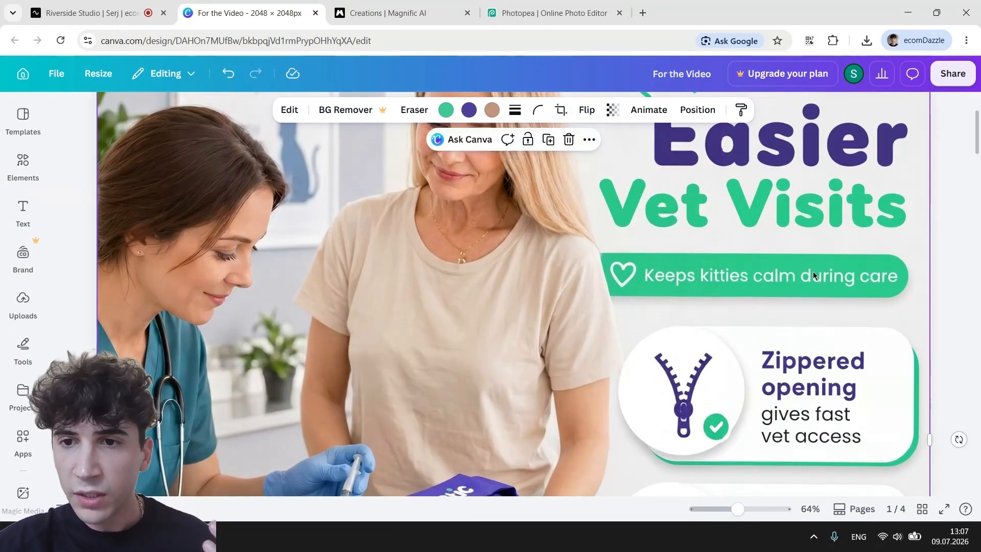
scroll(792, 213, "up", 2)
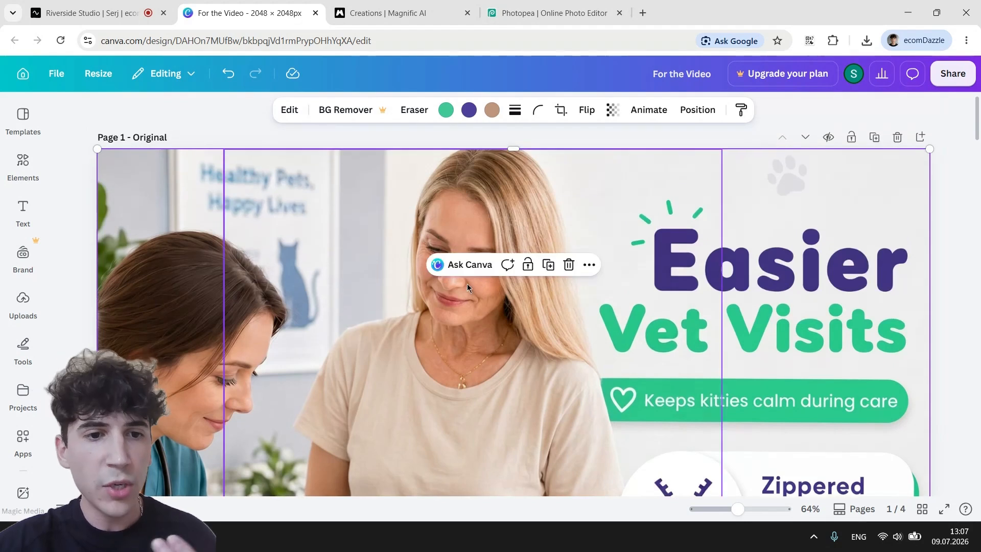
scroll(781, 333, "down", 3)
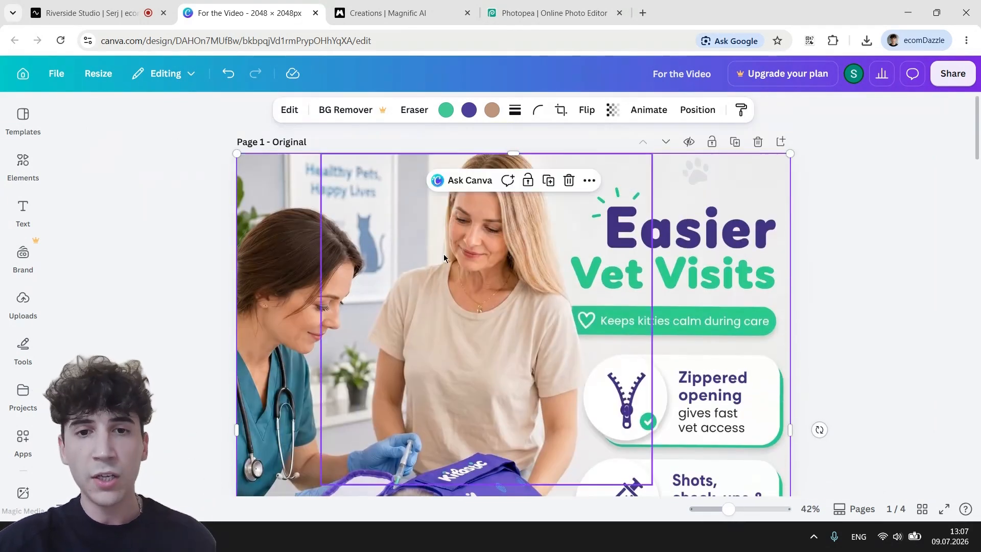
double_click(444, 254)
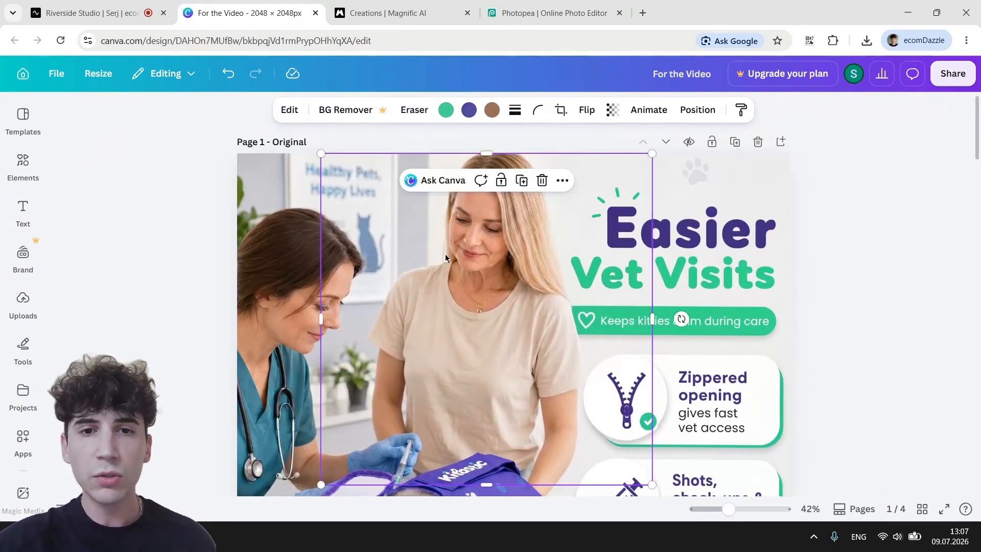
key("Escape")
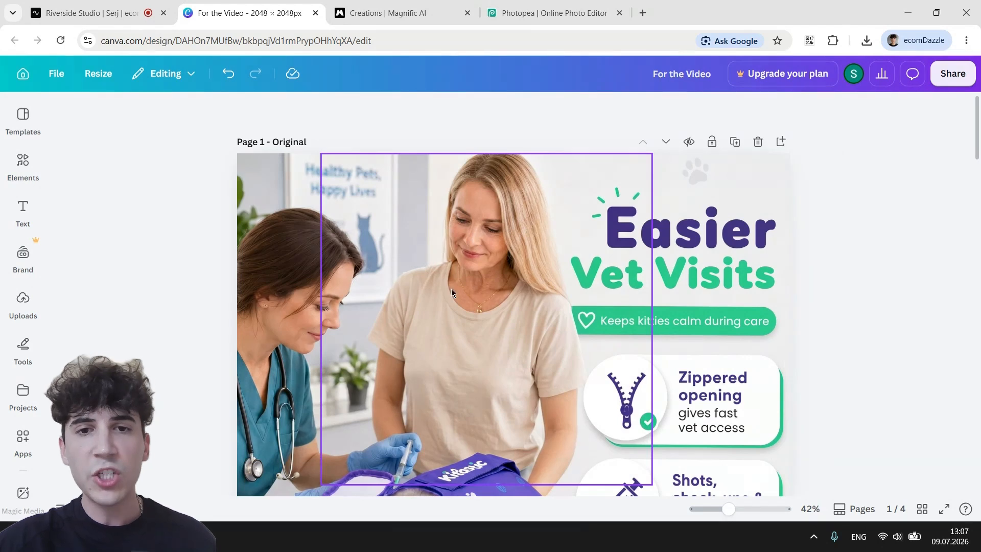
double_click(448, 280)
key("Escape")
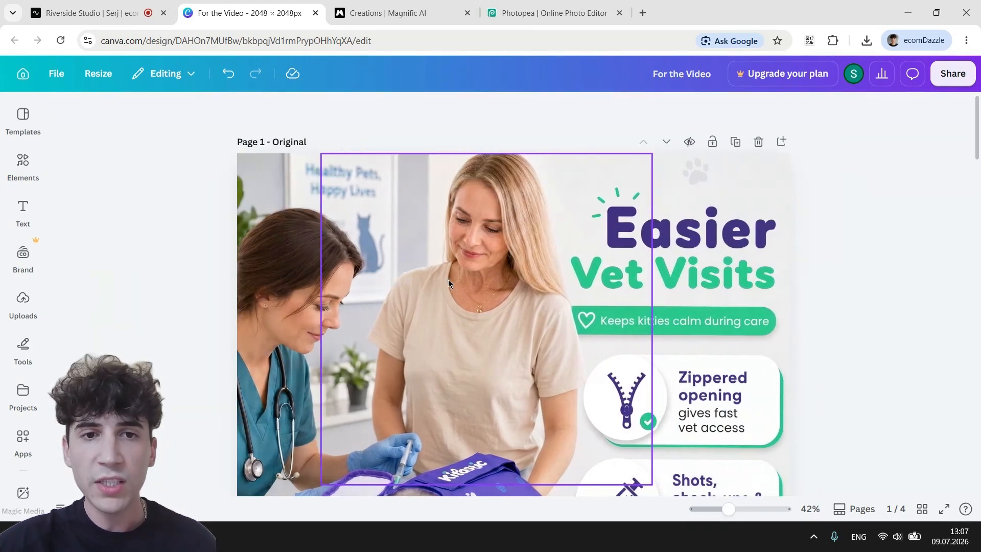
Crop the overlay from below and from both sides to the blonde woman's head, hair and neckline, ending just below her necklace.
left_click(449, 279)
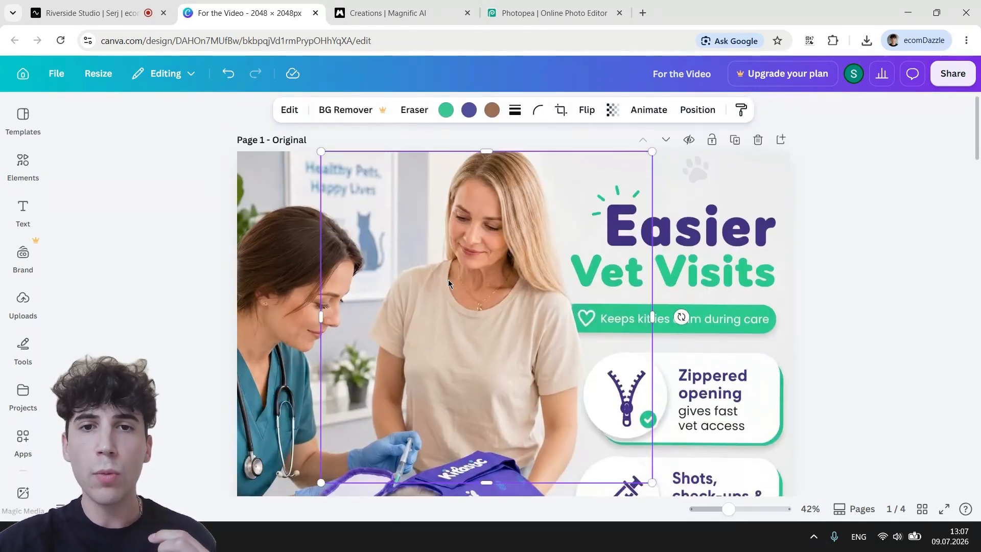
left_click_drag(488, 471, 497, 304)
scroll(489, 272, "up", 5)
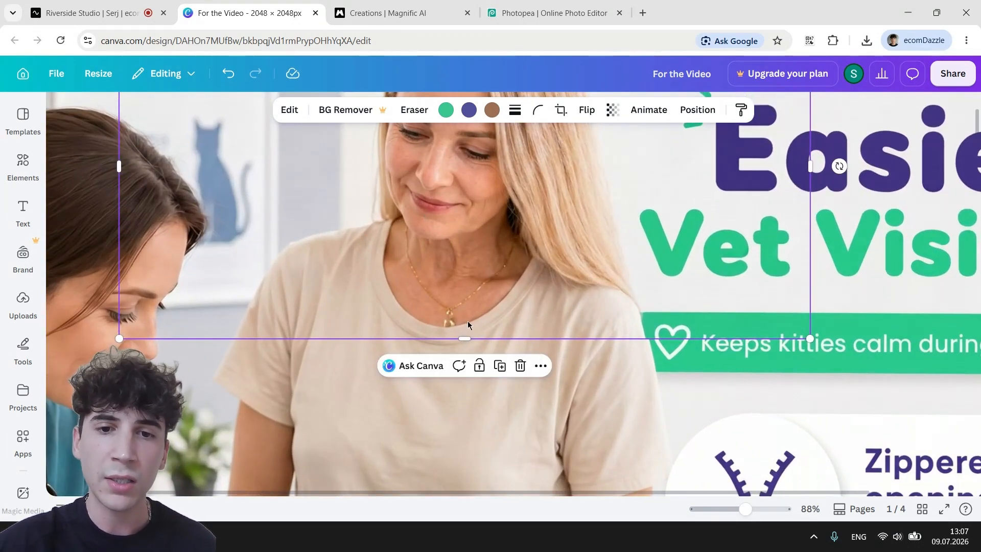
mouse_move(464, 337)
left_mouse_down()
mouse_move(462, 220)
mouse_move(463, 331)
mouse_move(473, 345)
left_mouse_up()
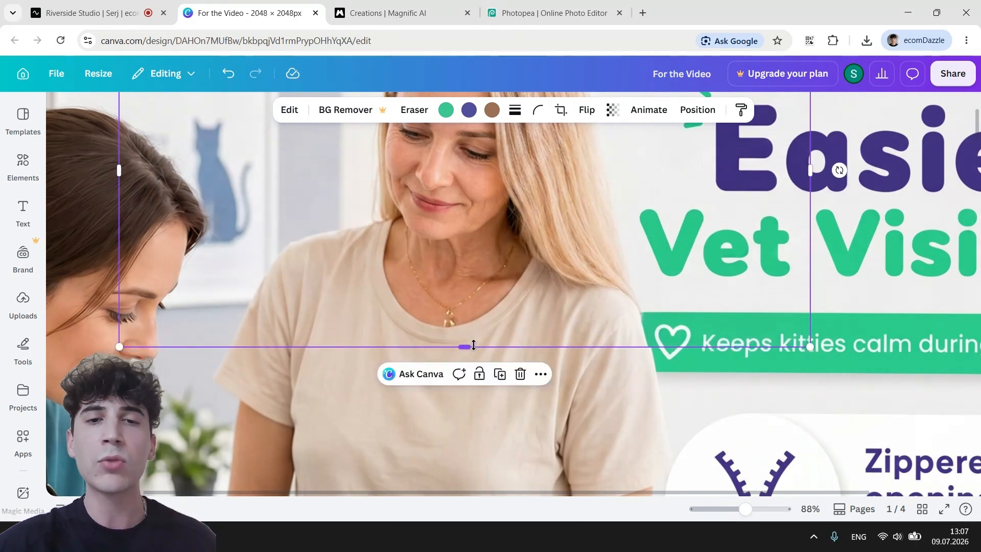
scroll(647, 223, "down", 5)
left_click_drag(638, 234, 567, 223)
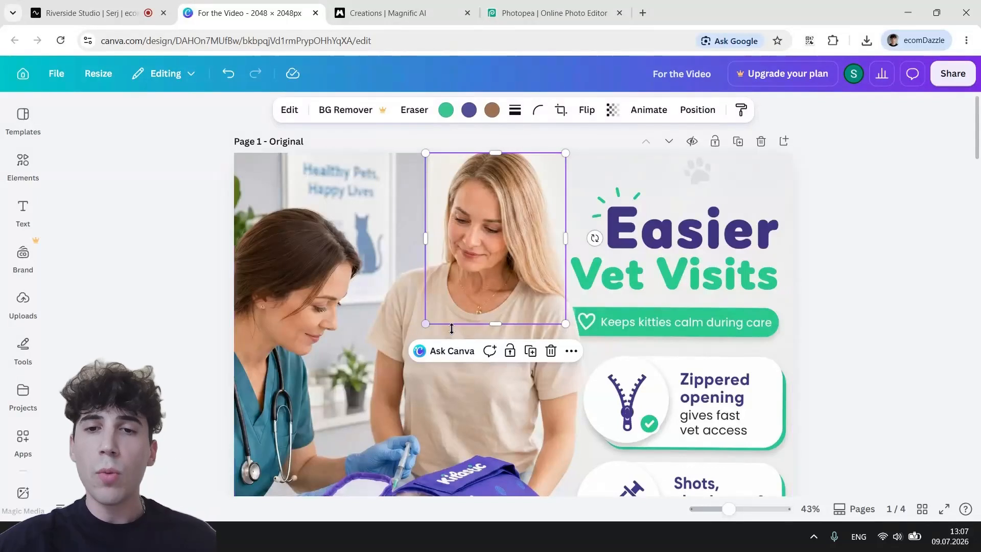
Try widening the cropped overlay toward the headline, undo that, and extend its lower edge slightly down the shirt.
left_click_drag(565, 238, 712, 238)
key("ctrl+z")
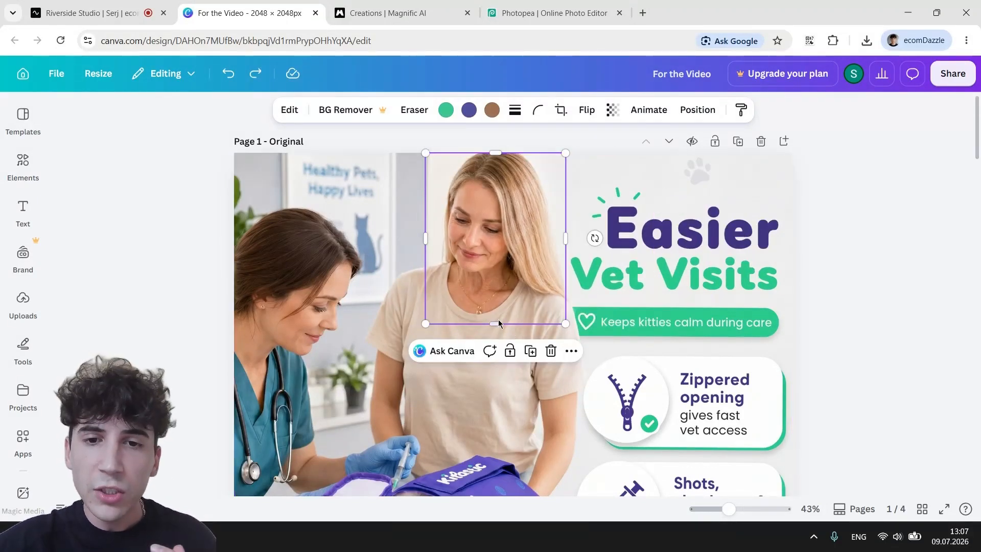
left_click_drag(498, 321, 552, 174)
scroll(472, 453, "up", 5)
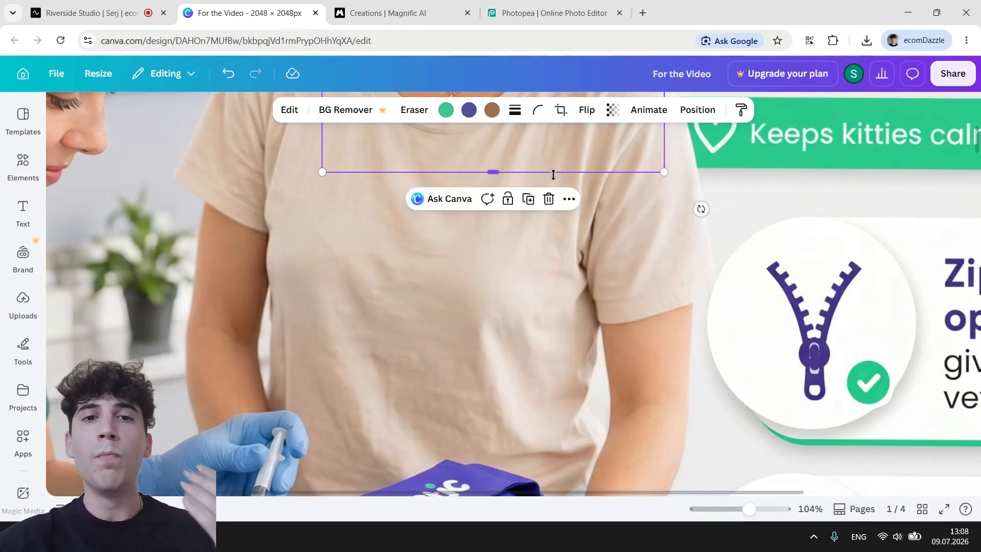
scroll(553, 175, "up", 7)
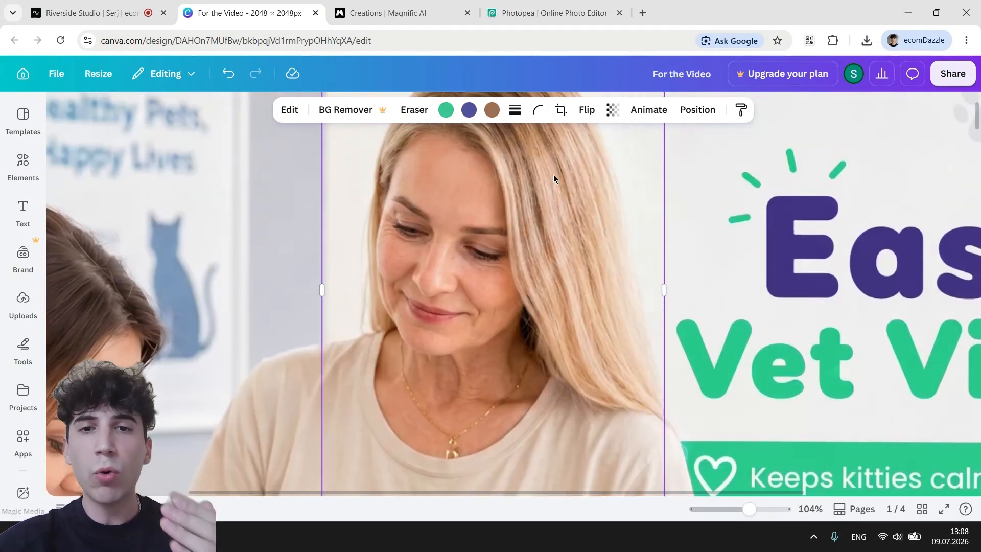
scroll(553, 175, "down", 5, "ctrl")
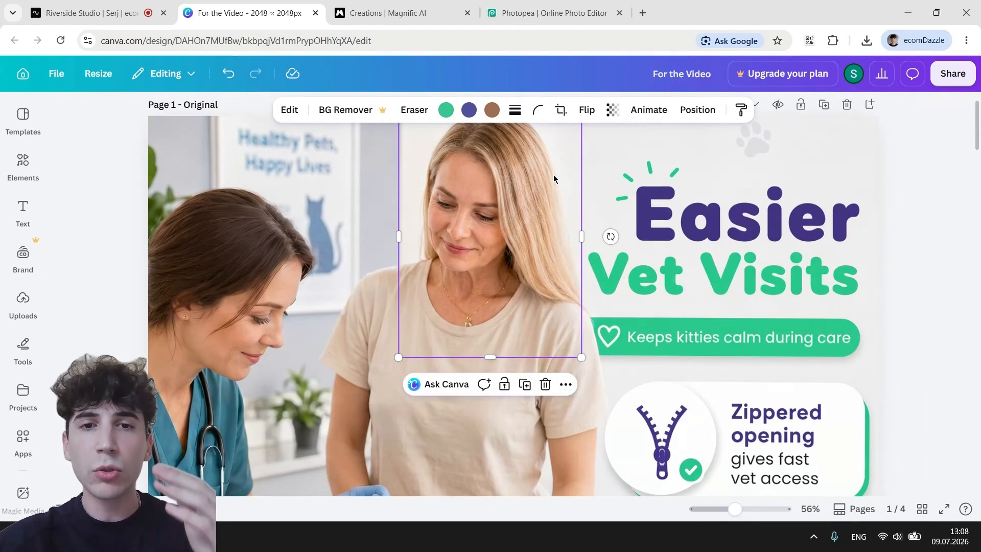
scroll(553, 175, "up", 1)
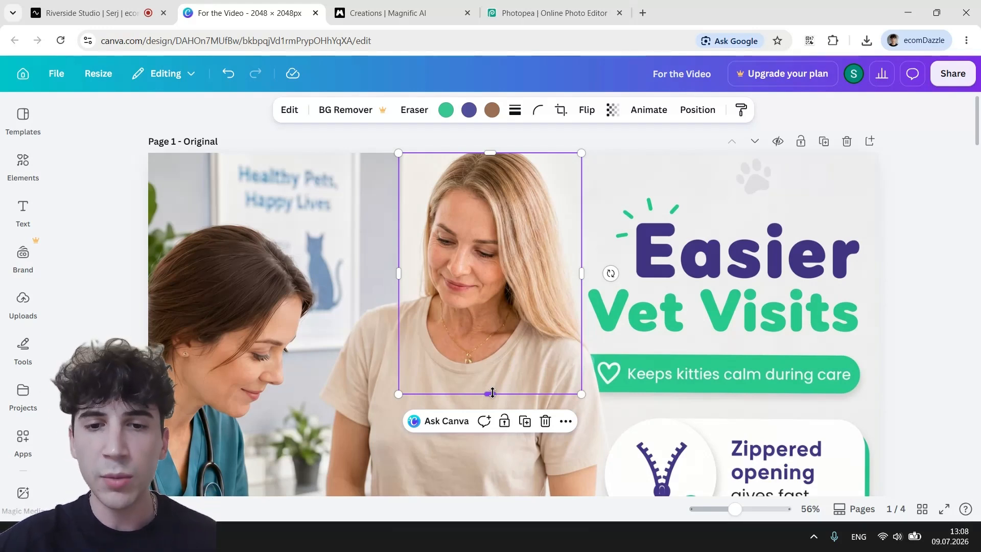
Trim the overlay's lower edge closer to the necklace and its vet-facing side edge closer to the blonde woman's hair.
left_click_drag(492, 392, 492, 377)
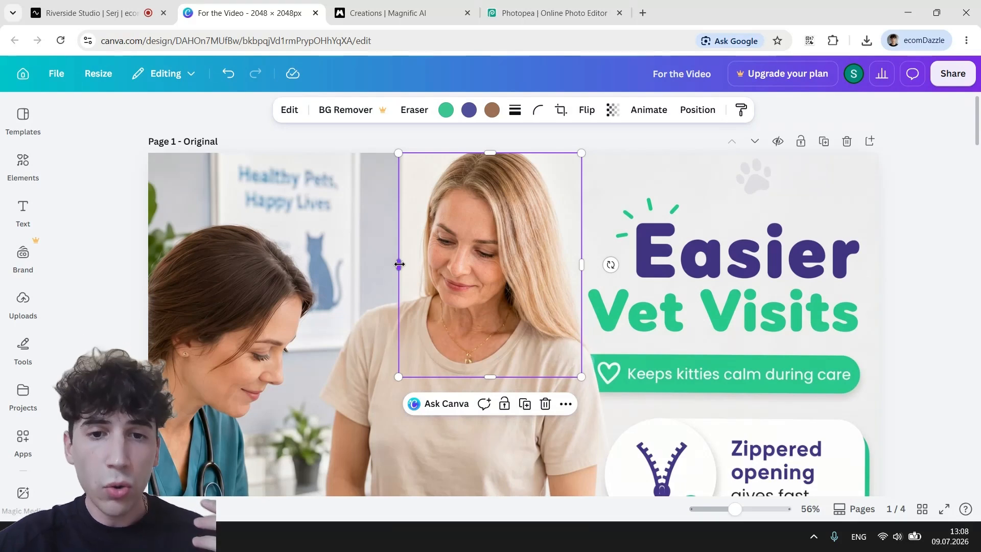
left_click_drag(399, 263, 414, 263)
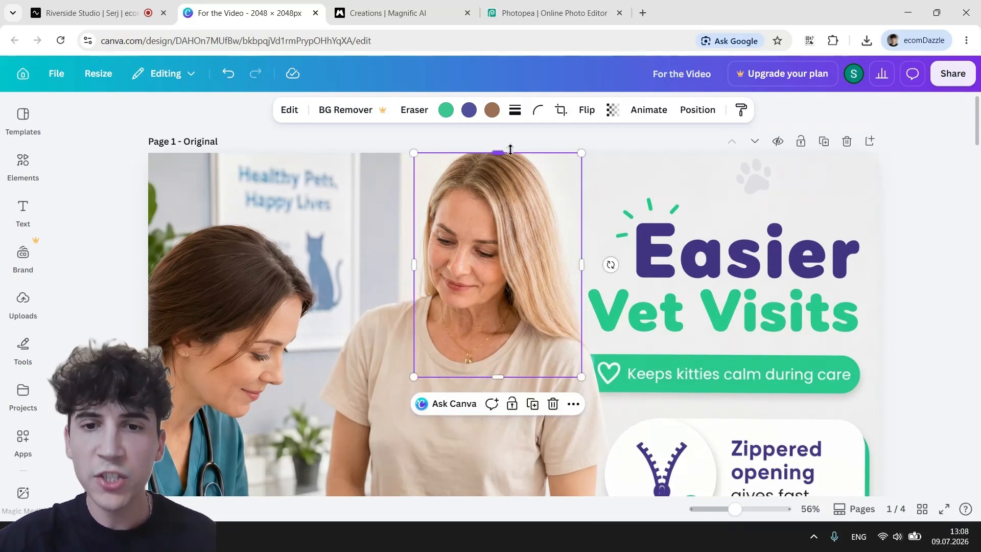
left_click(667, 294)
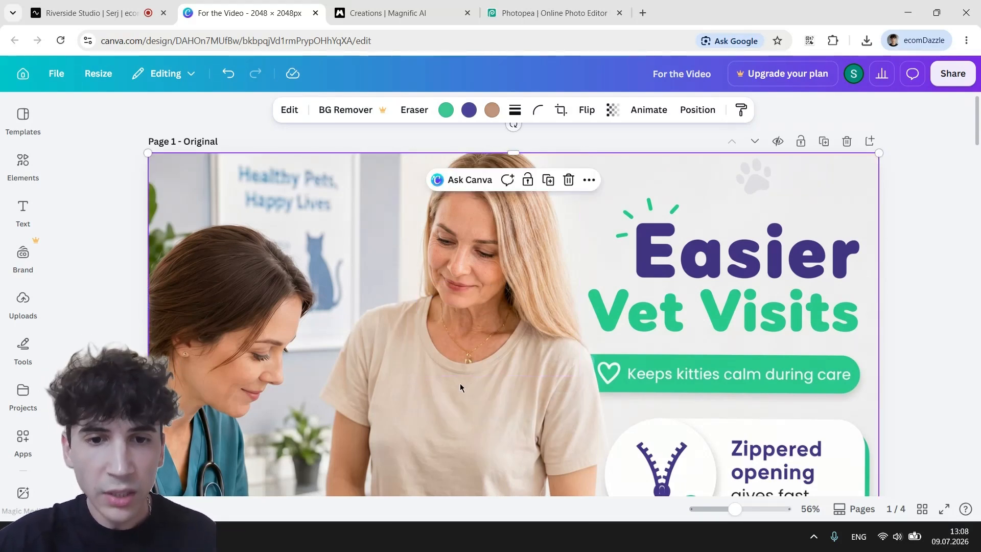
Look at the blonde woman's overlay on page 3 for comparison, and return to page 1.
scroll(324, 280, "down", 4)
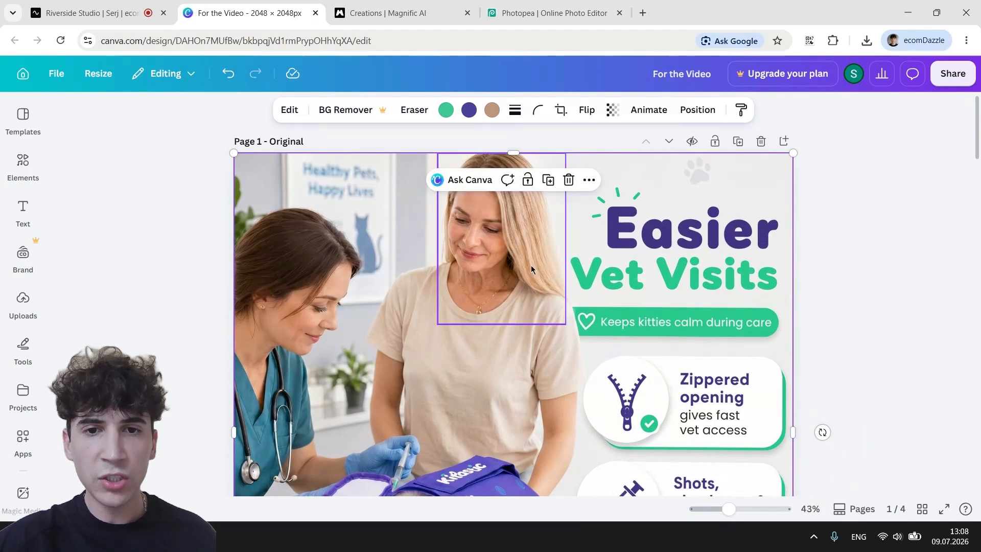
scroll(529, 265, "down", 10)
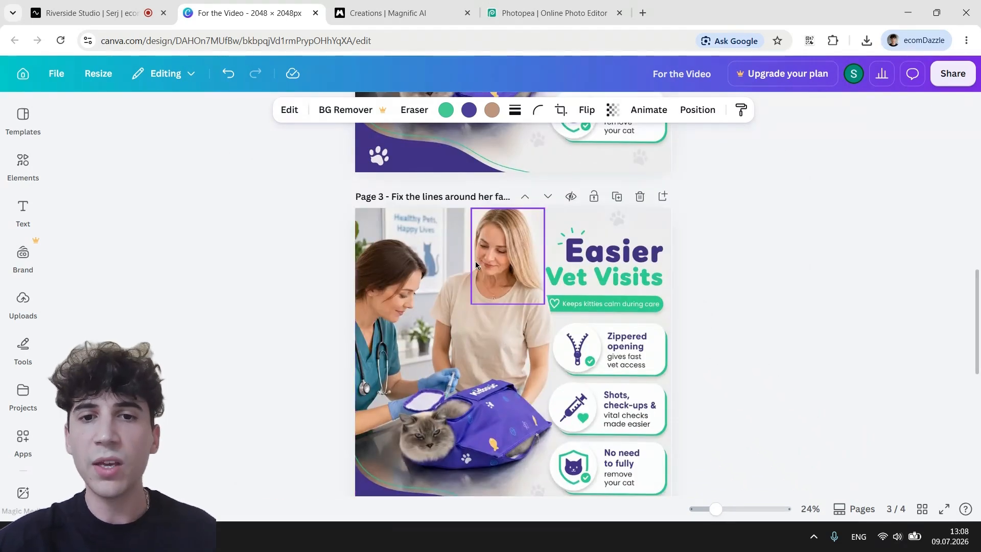
scroll(526, 271, "up", 2)
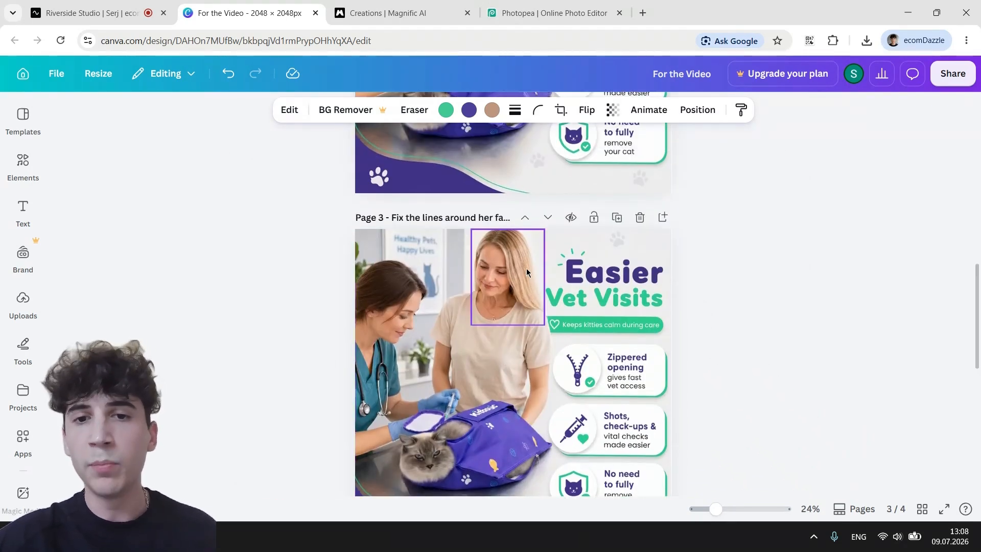
scroll(522, 328, "up", 10)
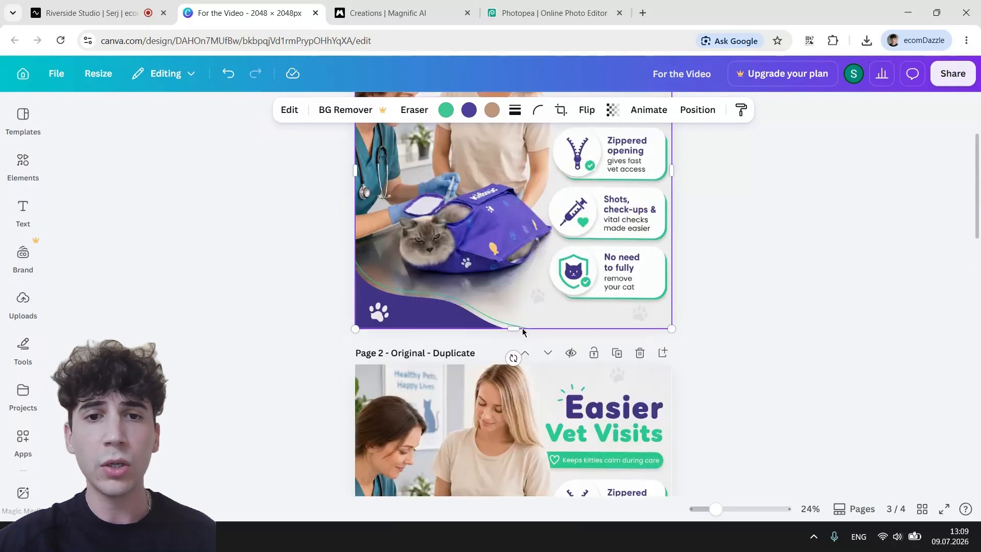
Examine the overlay's edges around the woman's shirt and shoulder on page 1, and glance at Photopea before returning to Canva.
scroll(508, 223, "up", 5, "ctrl")
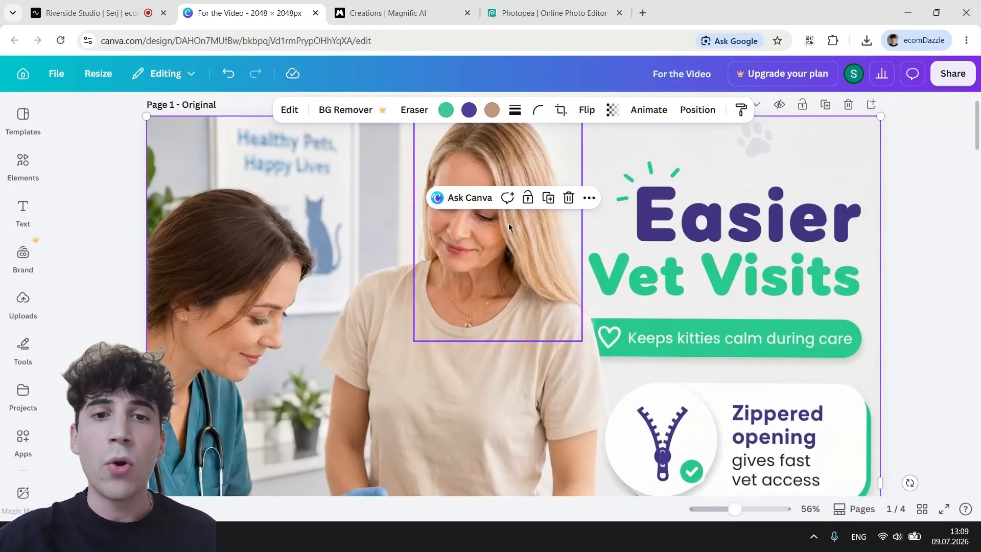
scroll(408, 235, "up", 4, "ctrl")
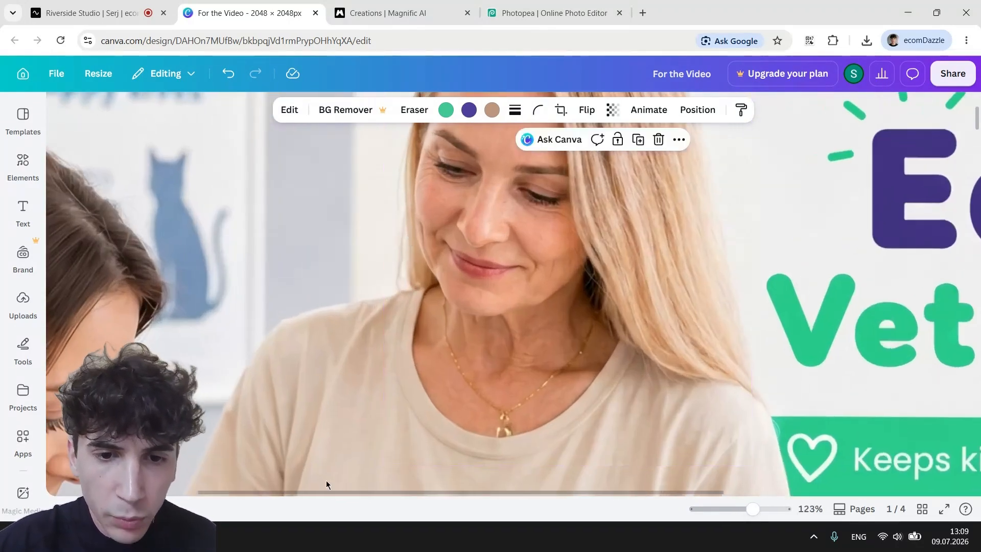
scroll(359, 396, "down", 1)
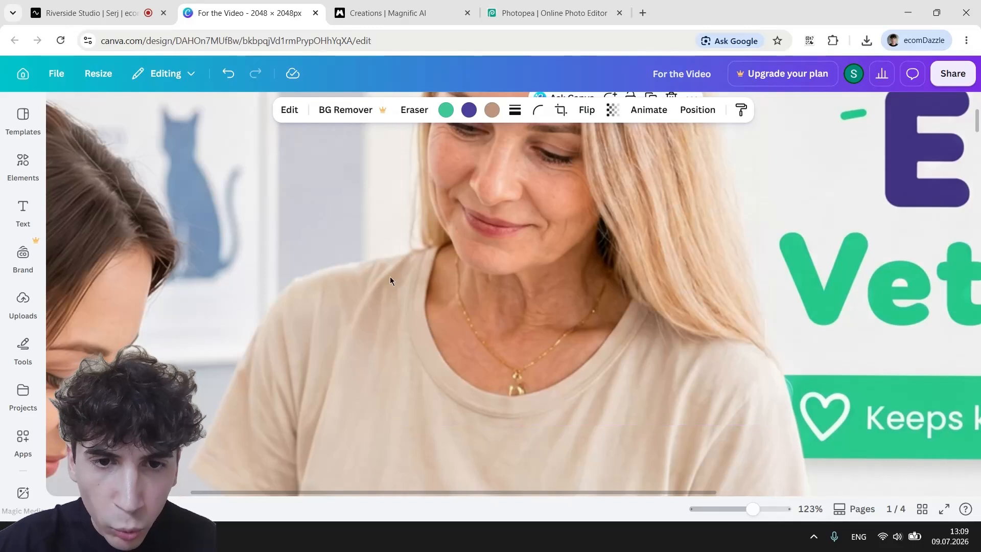
scroll(365, 290, "up", 2, "ctrl")
scroll(365, 289, "up", 5, "ctrl")
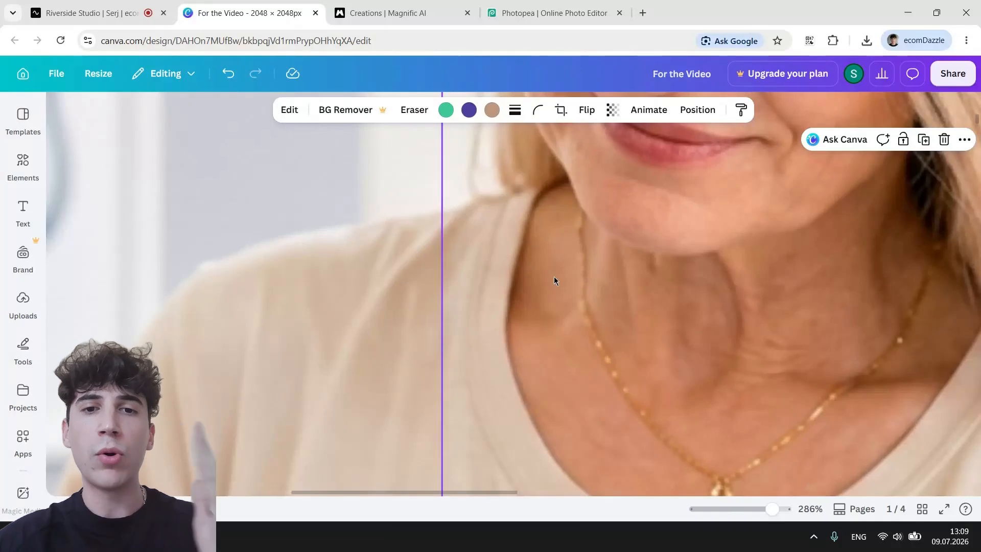
scroll(334, 359, "down", 6, "ctrl")
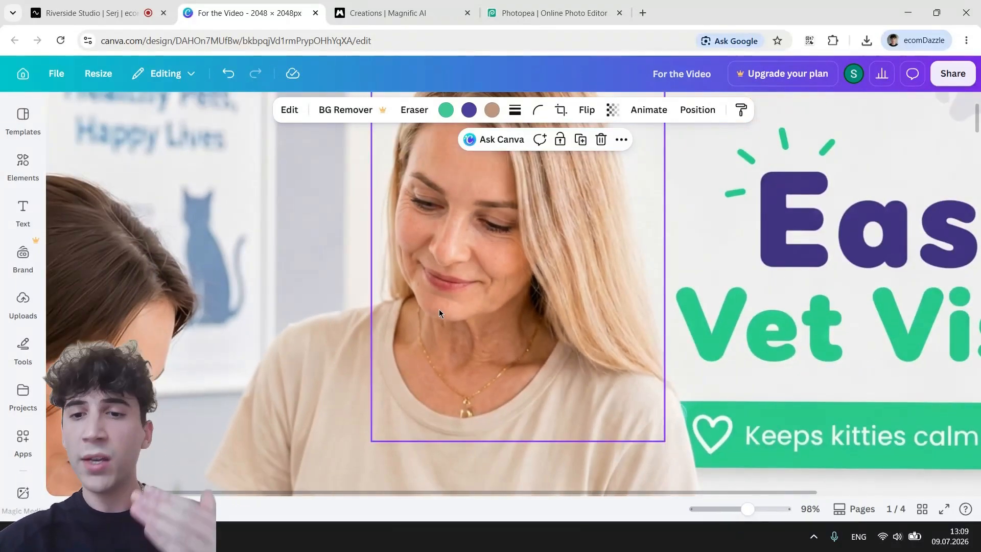
scroll(439, 308, "down", 1, "ctrl")
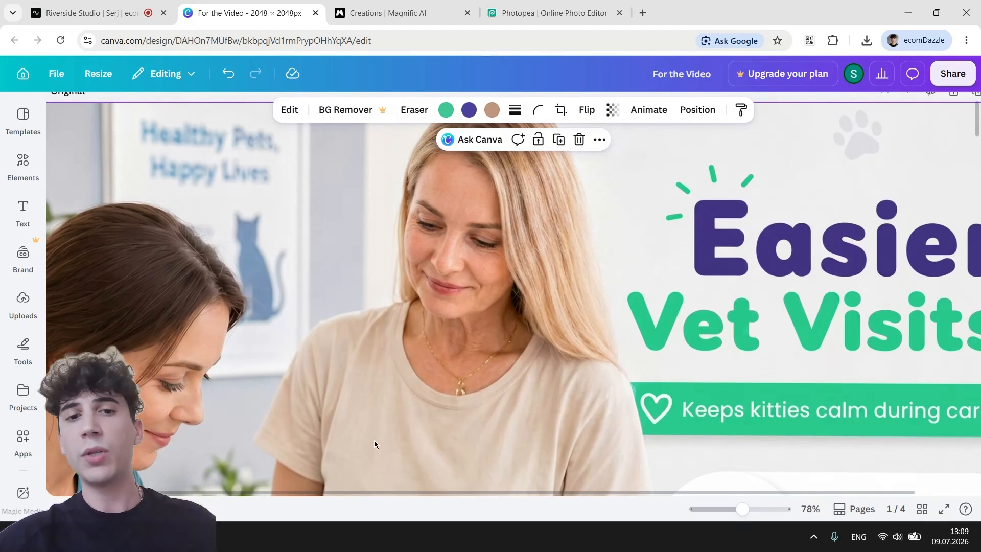
scroll(845, 250, "down", 3)
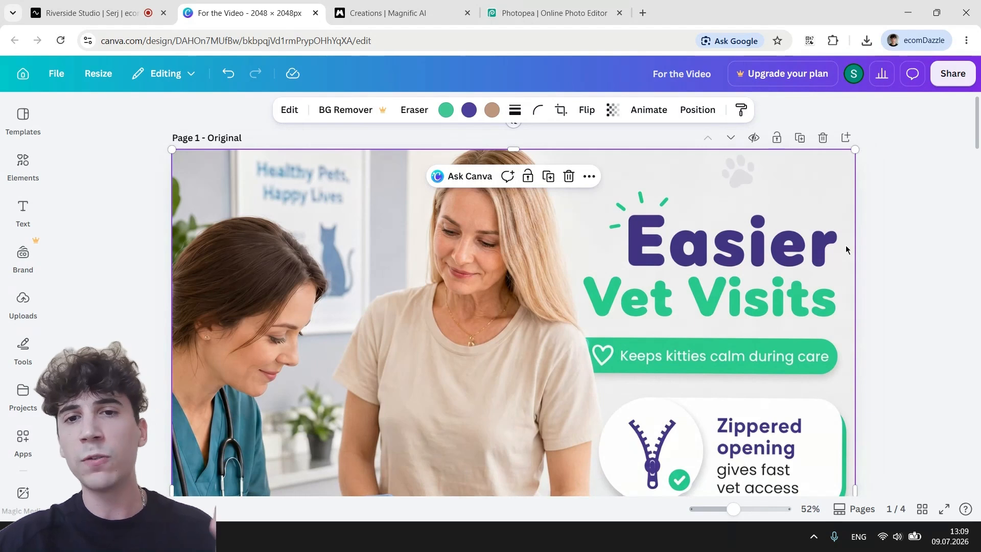
left_click(525, 5)
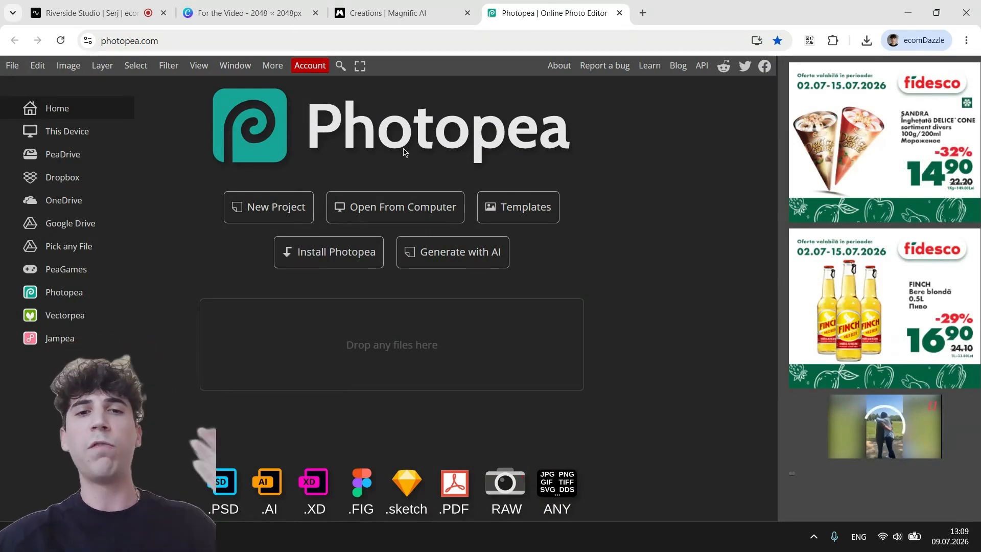
left_click(245, 12)
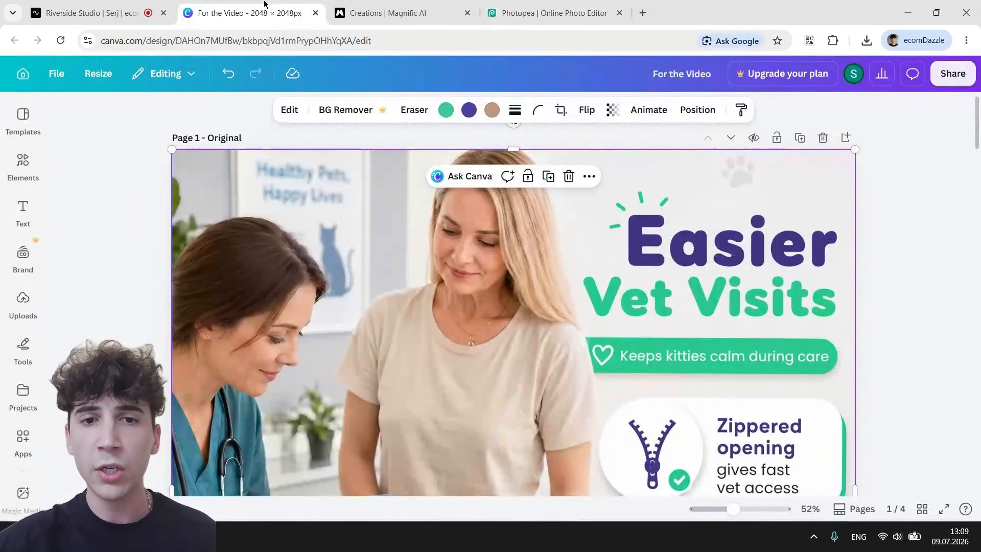
Download only the current page (Page 1) of the Canva design and open Original.png in Photopea.
left_click(951, 74)
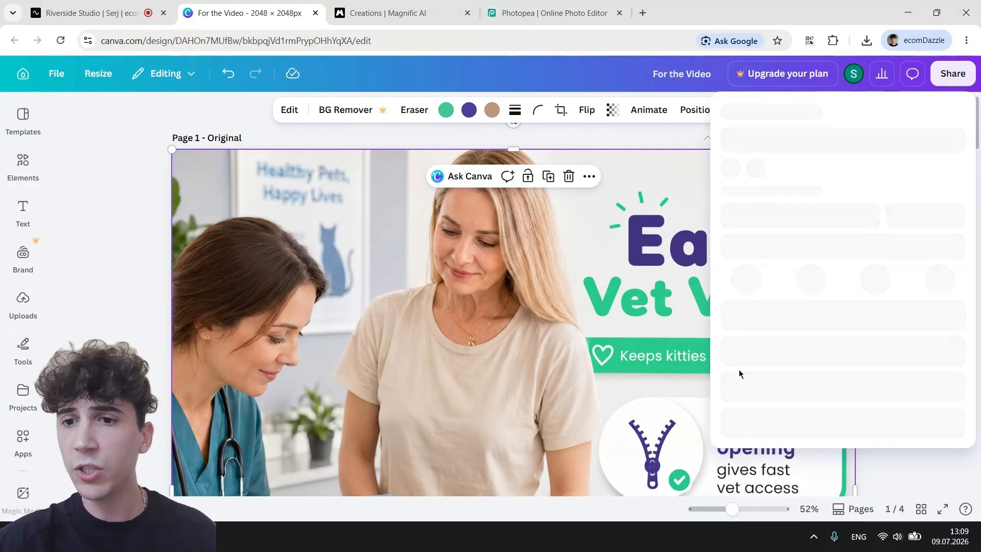
left_click(795, 332)
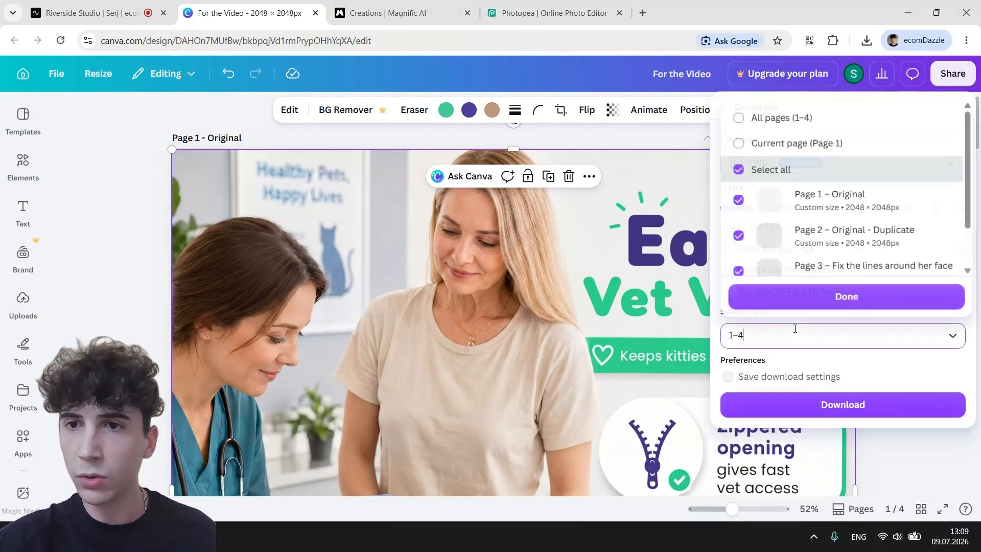
left_click(799, 145)
left_click(838, 299)
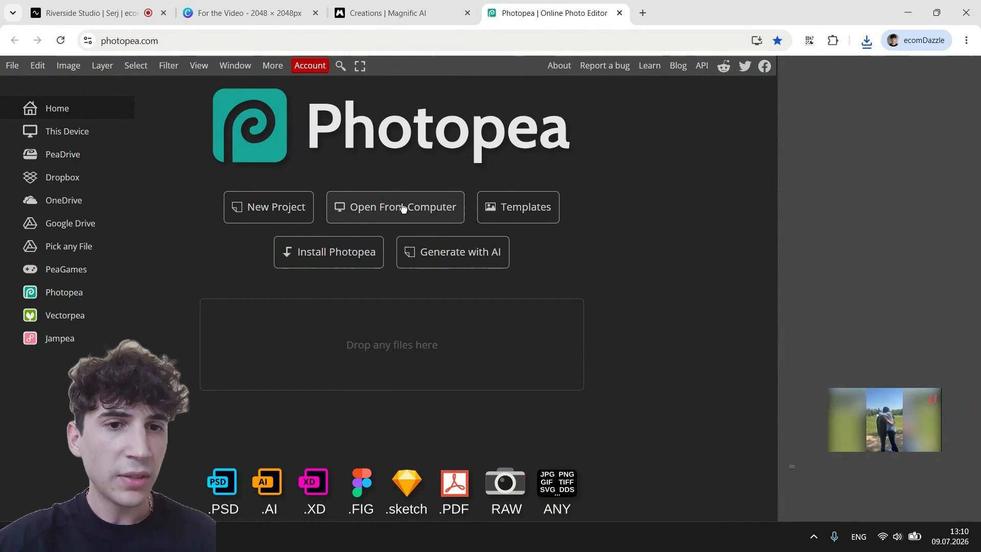
left_click(401, 207)
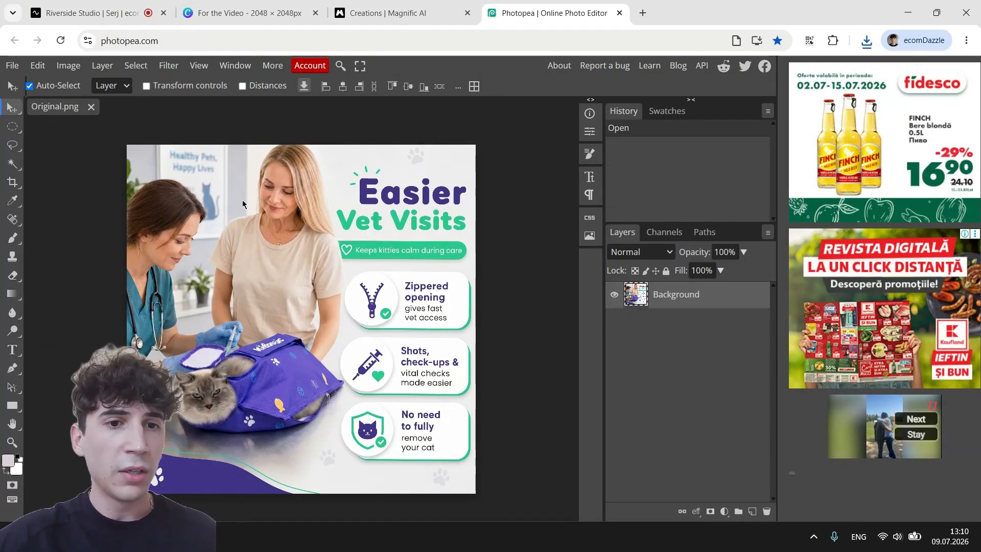
Heal part of the vertical overlay seam on the shirt beside the blonde woman's neckline with a 7 px Spot Healing Brush.
scroll(242, 200, "up", 5)
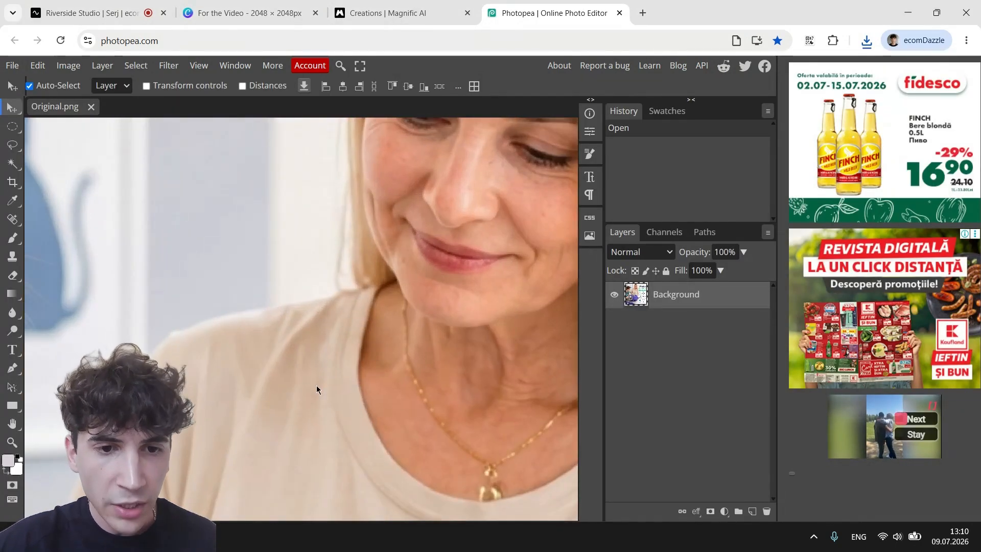
scroll(317, 389, "down", 3)
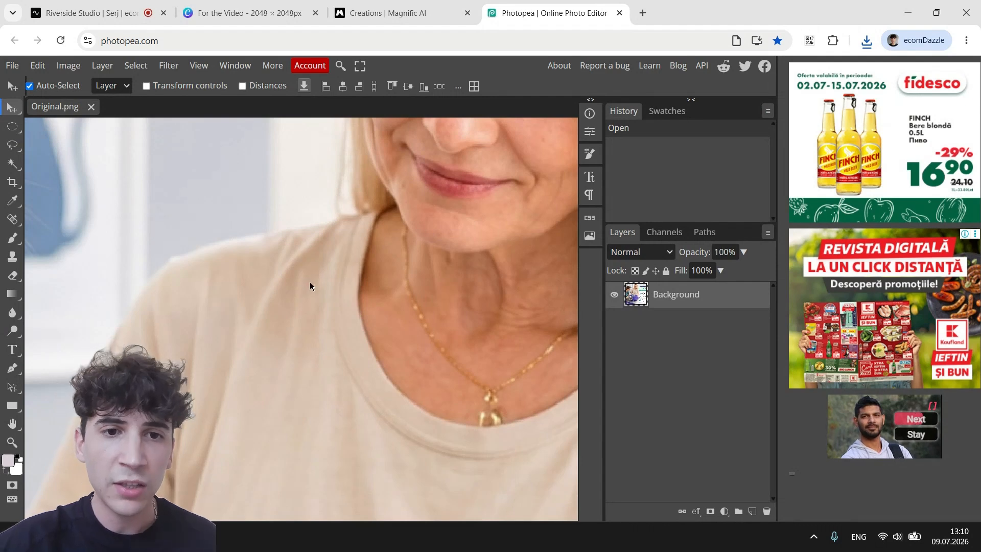
scroll(429, 201, "down", 5)
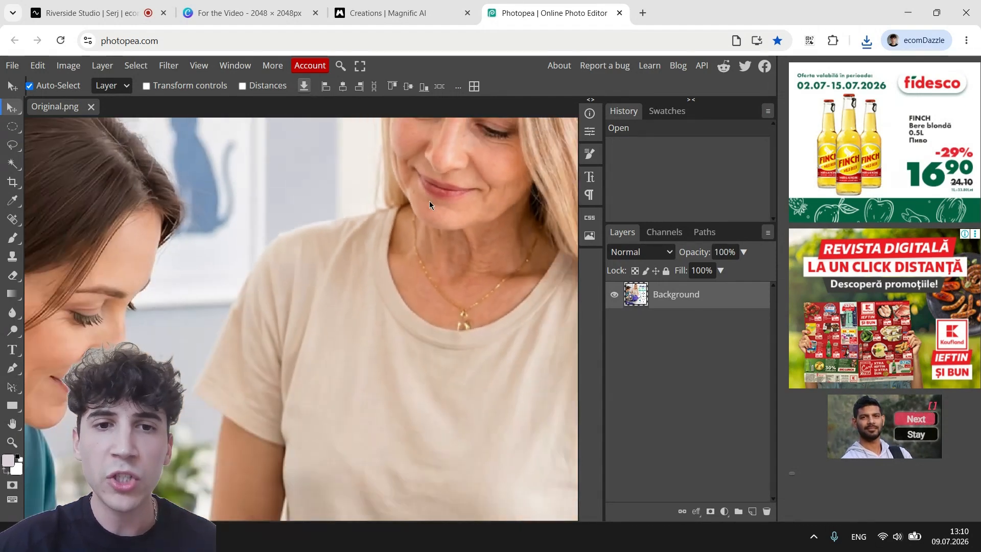
scroll(346, 257, "up", 5)
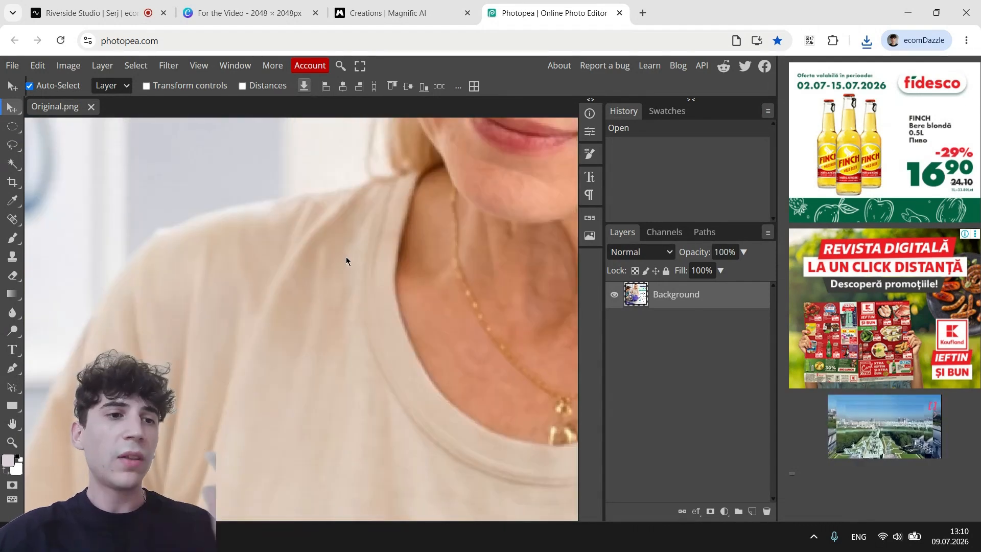
left_click(13, 219)
left_click(76, 220)
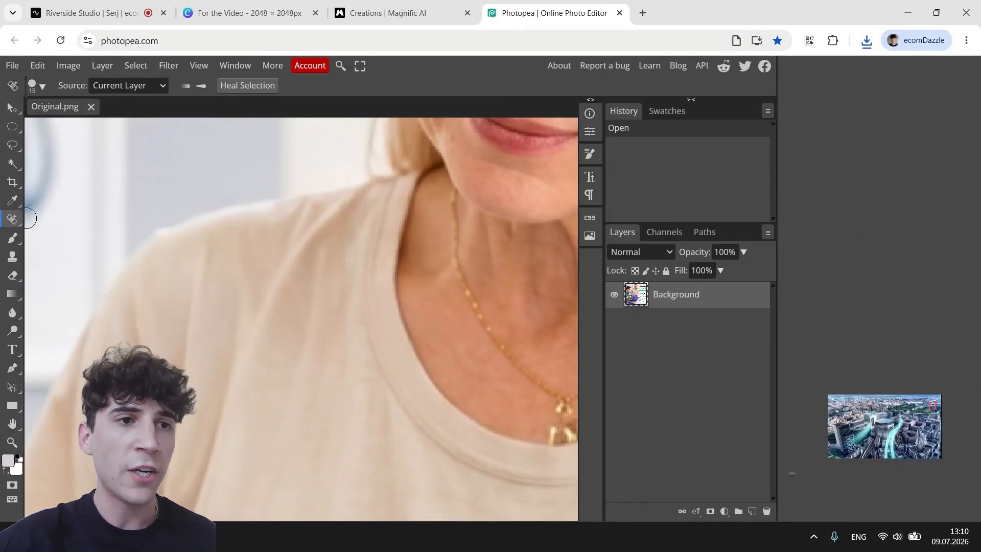
left_click(37, 85)
left_click_drag(113, 121, 109, 124)
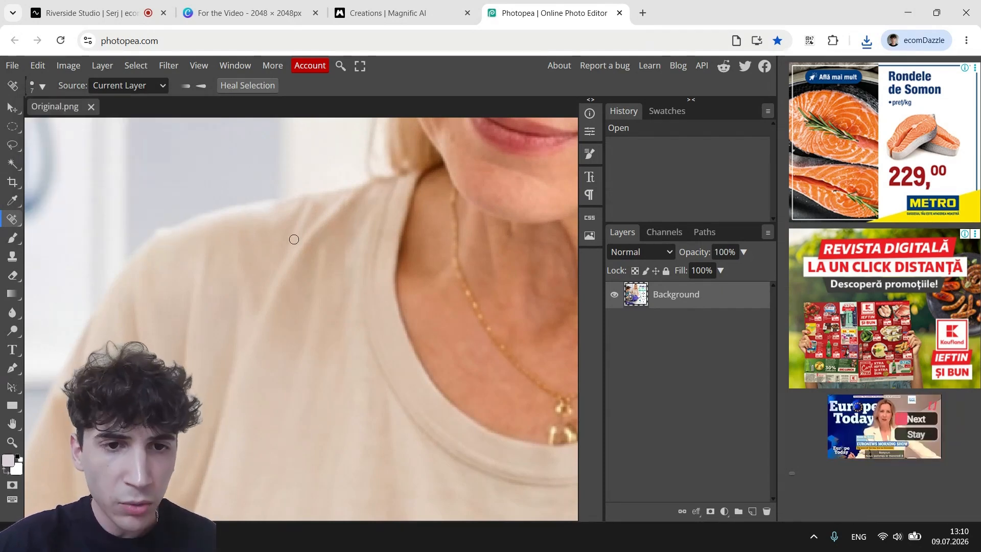
left_click_drag(344, 243, 345, 313)
scroll(342, 288, "down", 2)
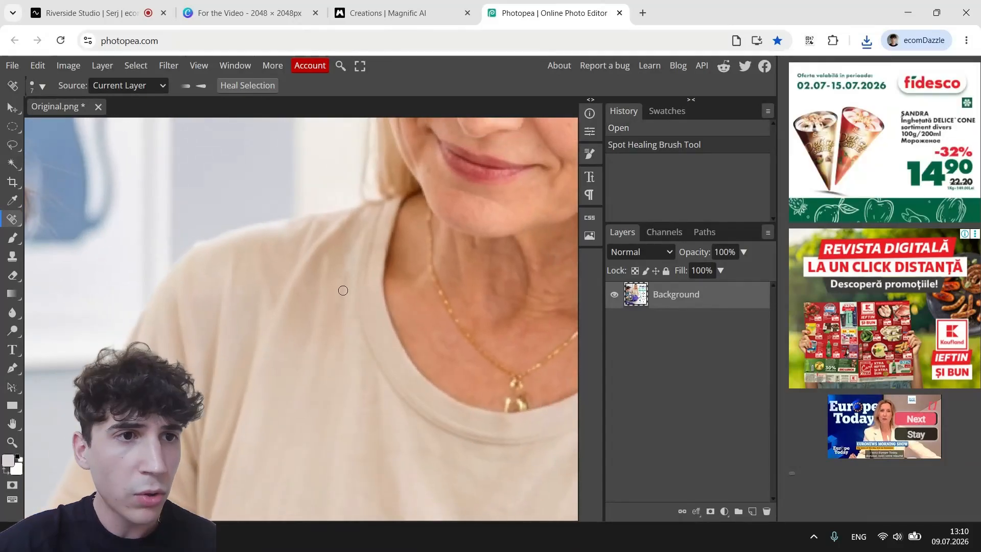
Set the Spot Healing Brush size to 10 px, and undo and redo the first shirt repair to compare it.
left_click(42, 86)
left_click(111, 121)
left_click(109, 122)
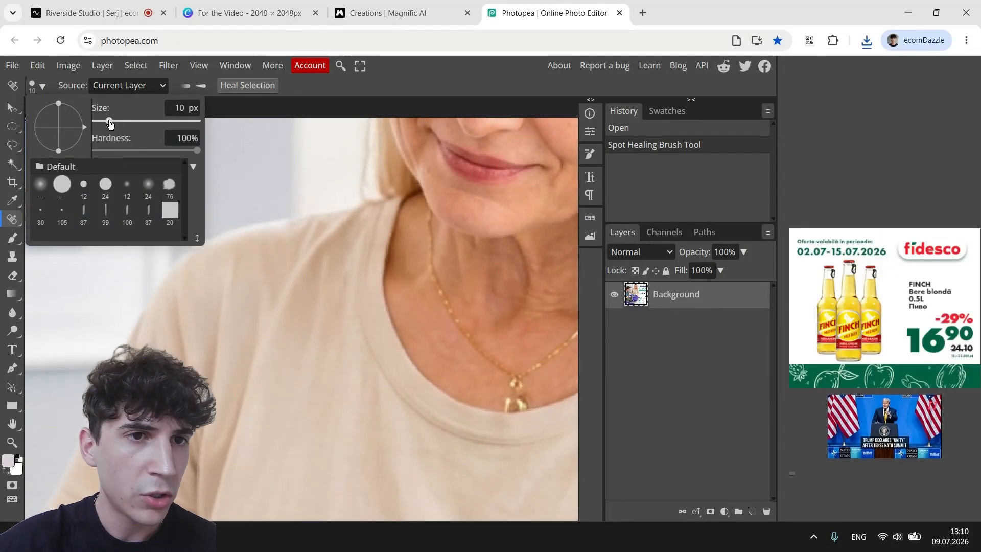
left_click(297, 253)
key("ctrl+z")
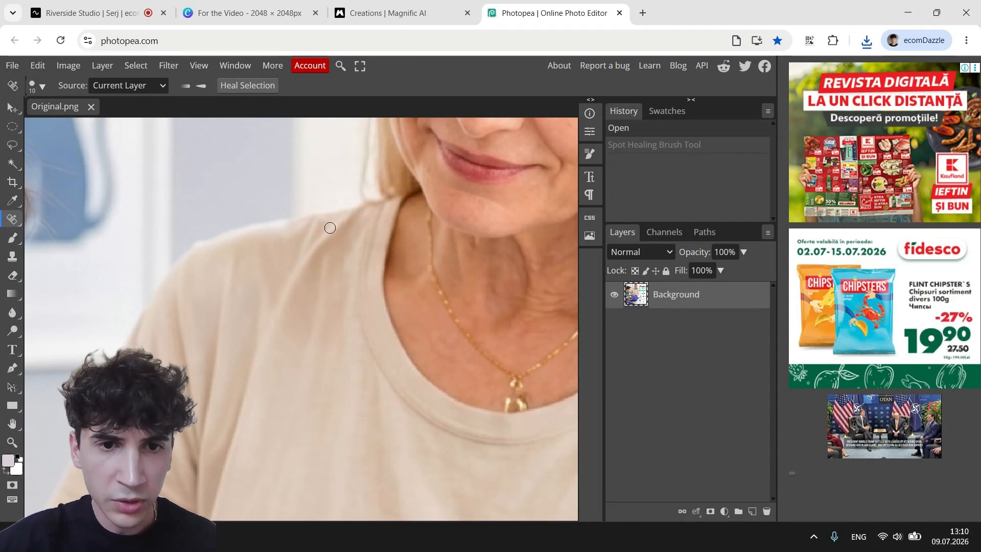
scroll(330, 227, "up", 3)
key("ctrl+shift+z")
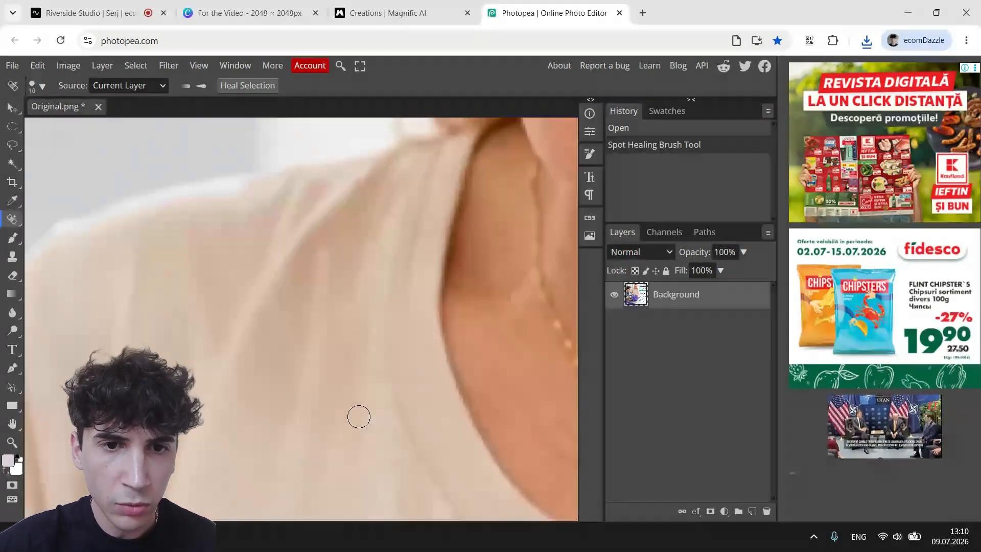
Heal the remaining vertical seam on the shirt's vet-facing shoulder with repeated Spot Healing Brush strokes.
left_click(364, 273)
scroll(365, 364, "down", 2)
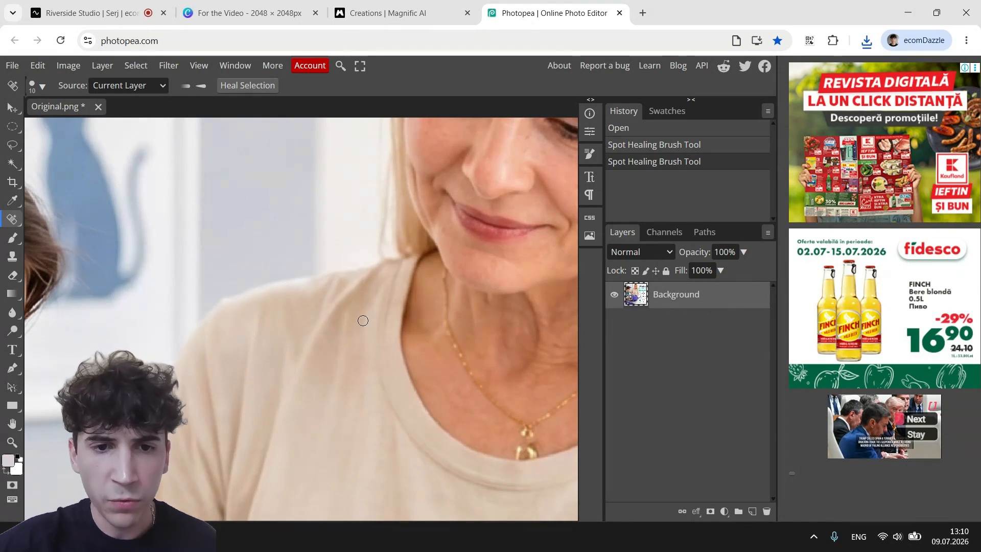
scroll(362, 320, "up", 3)
left_click_drag(367, 312, 366, 379)
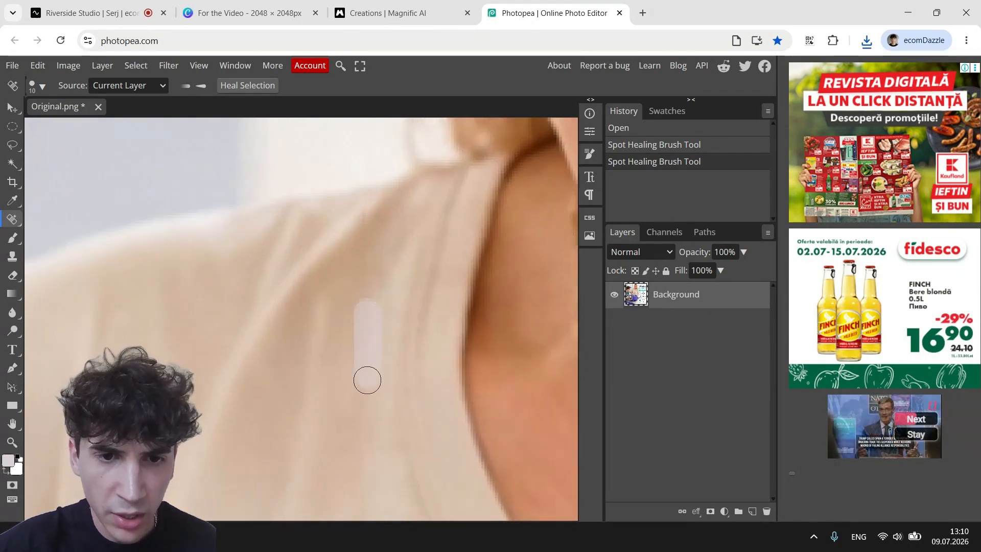
scroll(365, 318, "up", 1)
left_click_drag(362, 320, 362, 420)
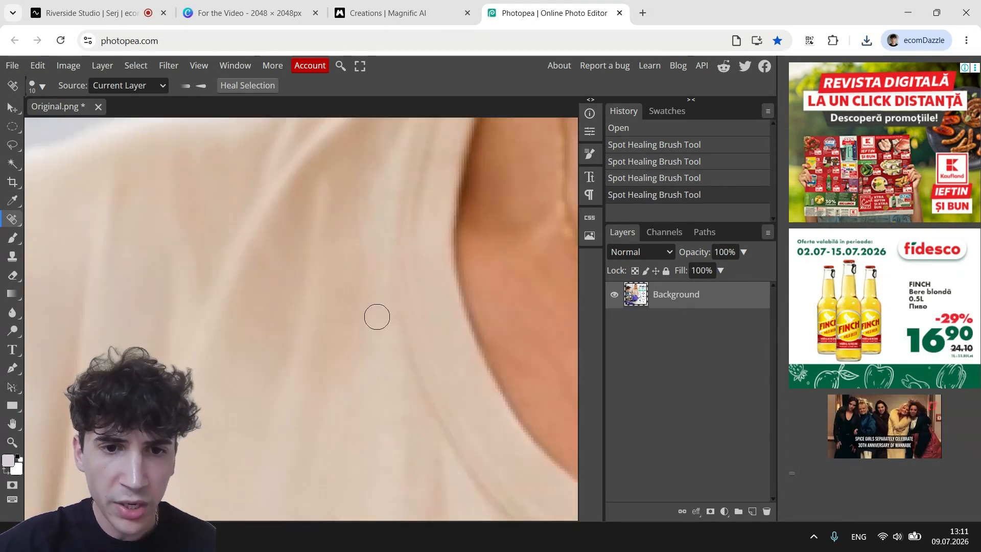
left_click_drag(376, 317, 376, 390)
scroll(378, 391, "down", 3)
Heal the horizontal overlay seam across the shirt just below the collar and necklace pendant.
scroll(378, 391, "up", 2)
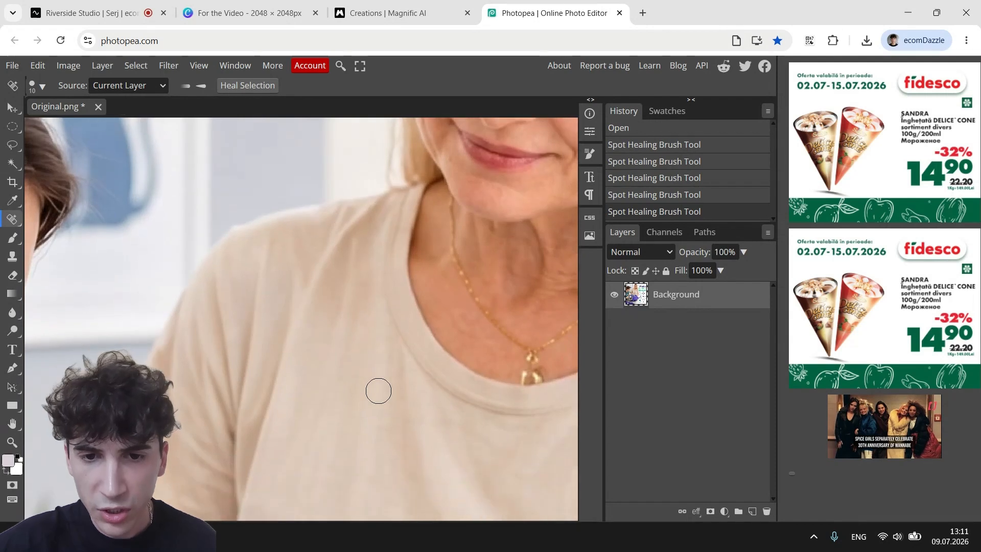
scroll(378, 391, "up", 2)
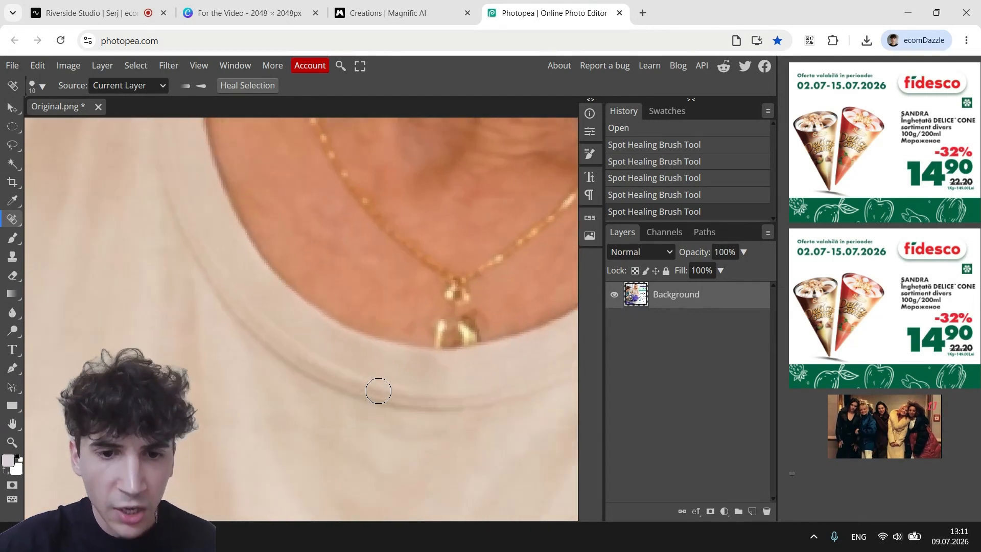
scroll(291, 427, "down", 2)
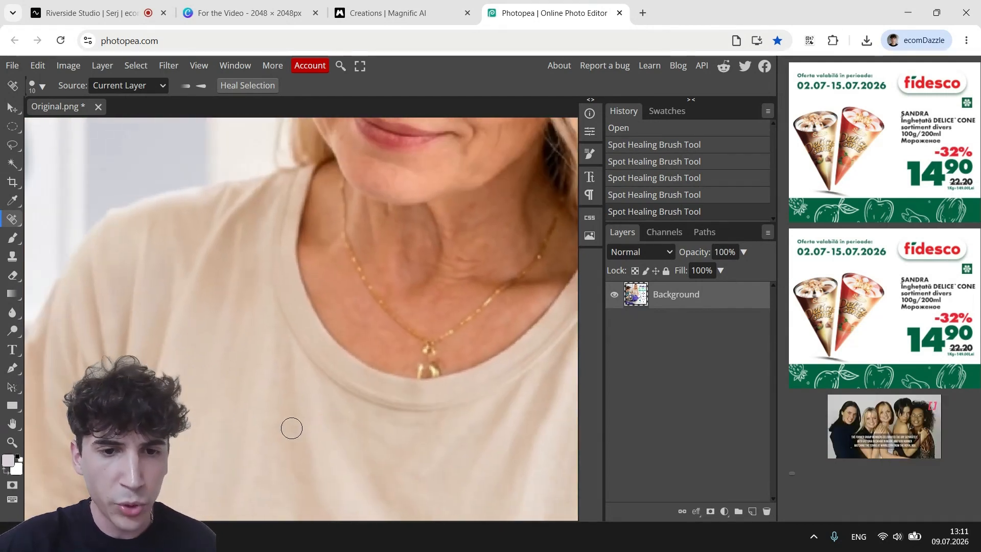
scroll(417, 436, "up", 2)
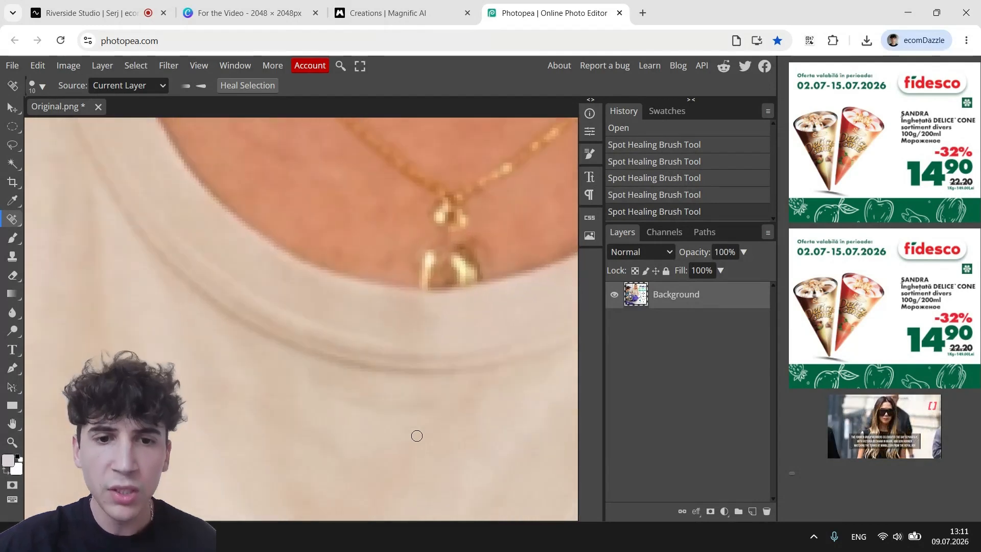
scroll(417, 436, "down", 3)
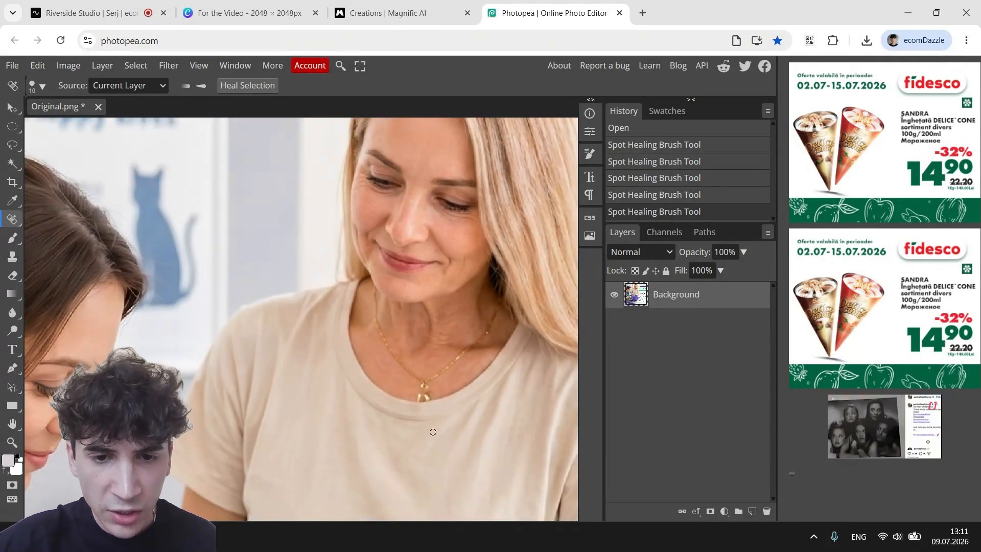
scroll(433, 432, "up", 2)
left_click_drag(283, 411, 404, 419)
Continue healing the horizontal seam across the shirt folds below the woman's long blonde hair.
scroll(359, 414, "right", 3)
scroll(370, 413, "right", 2)
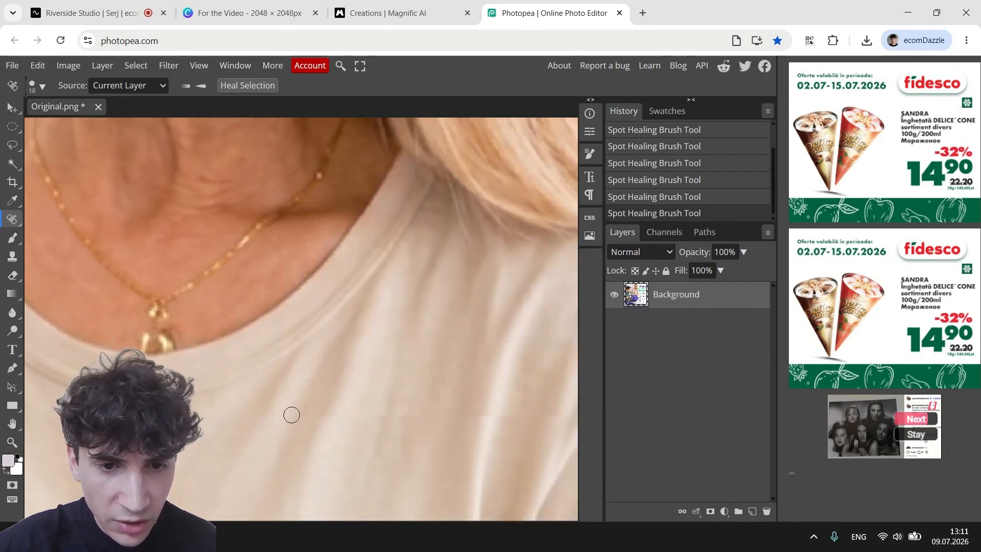
left_click_drag(298, 413, 370, 416)
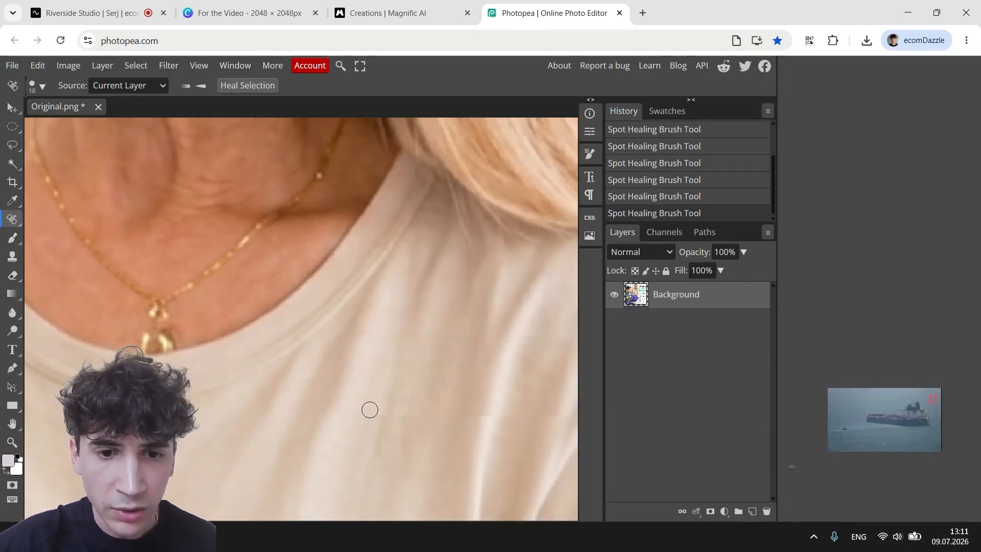
scroll(368, 413, "up", 2)
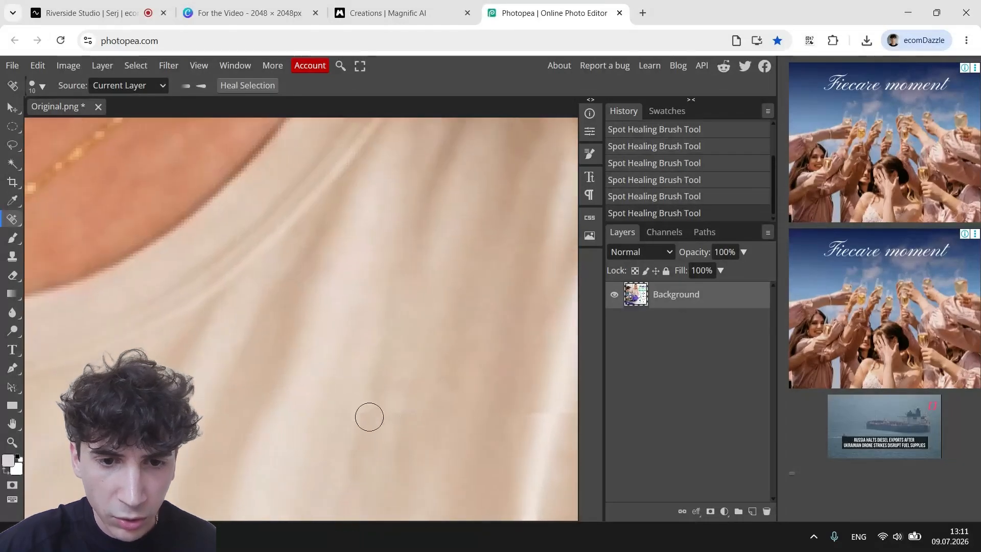
left_click_drag(334, 412, 427, 414)
scroll(427, 413, "down", 2)
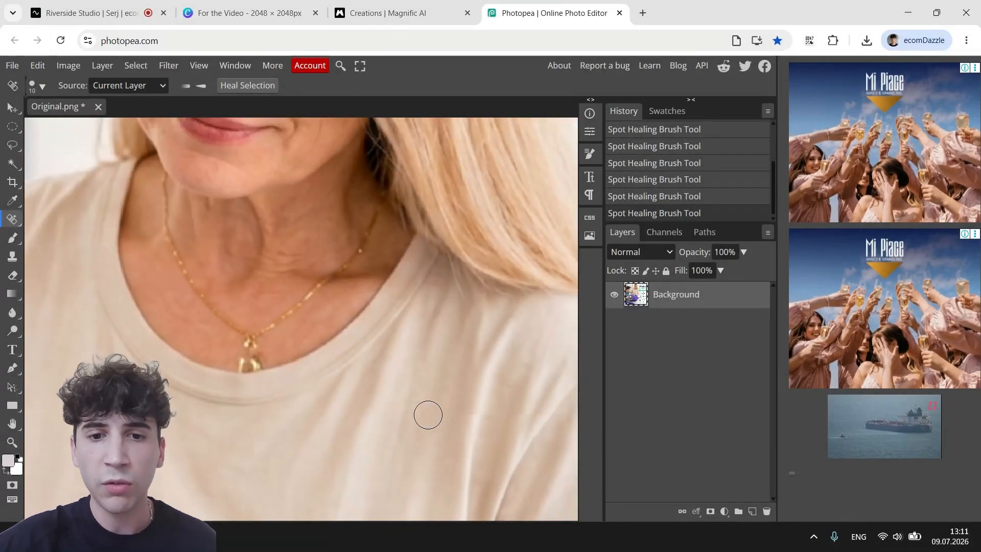
mouse_move(510, 425)
left_mouse_down()
mouse_move(283, 426)
mouse_move(304, 409)
left_mouse_up()
scroll(372, 427, "down", 2)
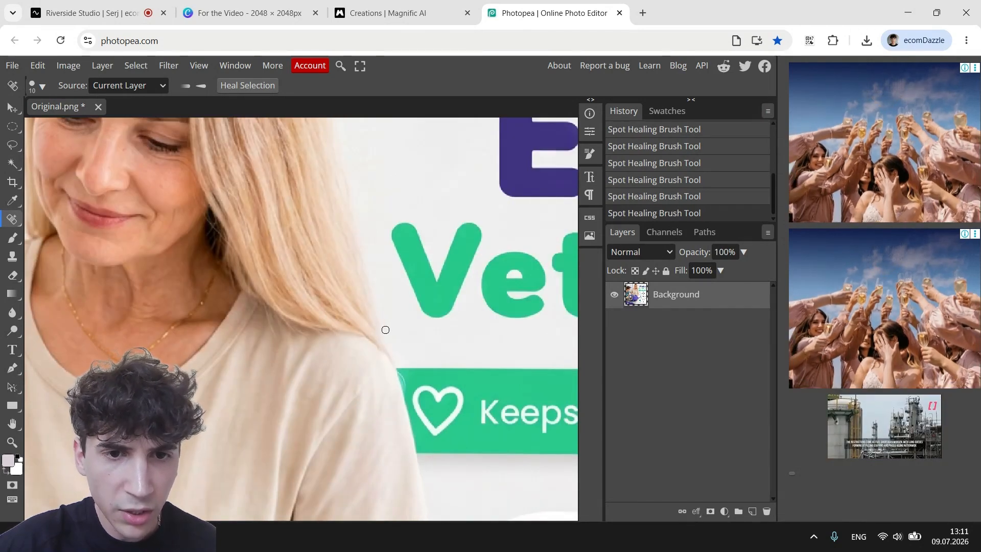
Heal the vertical overlay edge in the background between the woman's hair and the "Vet Visits" headline.
scroll(391, 360, "up", 4)
left_click_drag(394, 330, 388, 467)
scroll(388, 466, "down", 3)
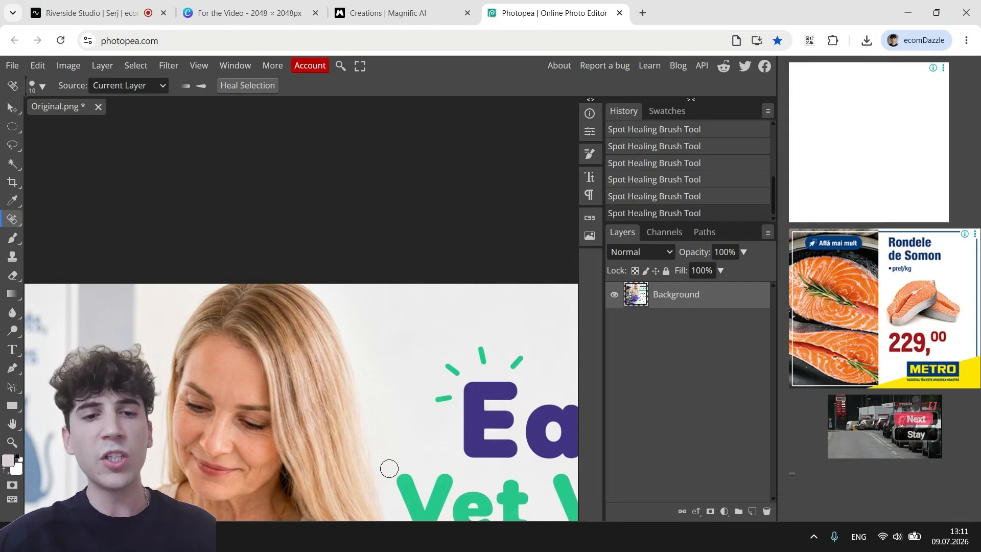
Examine the background, hair and face around the blonde woman for remaining overlay edges.
scroll(389, 468, "down", 2)
scroll(300, 293, "up", 3)
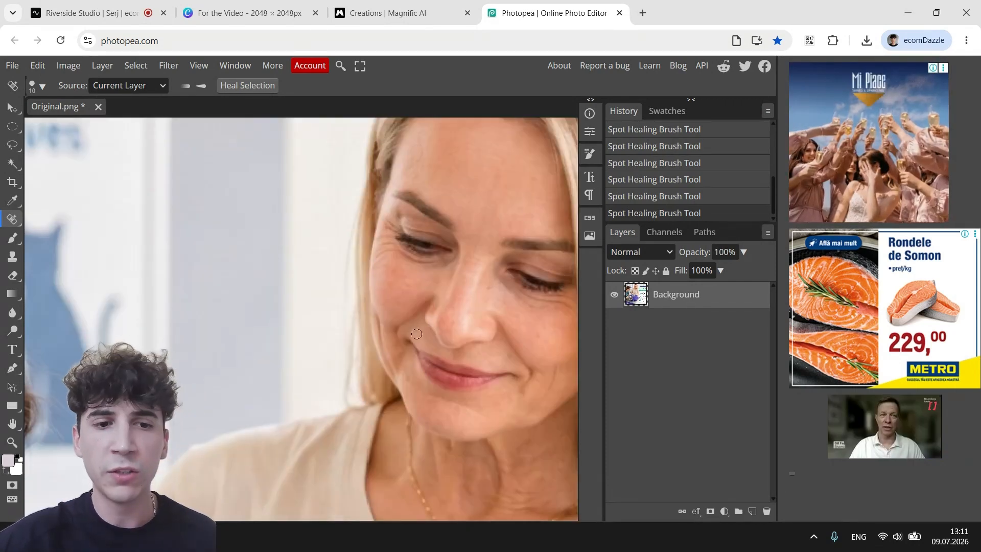
scroll(327, 248, "down", 2)
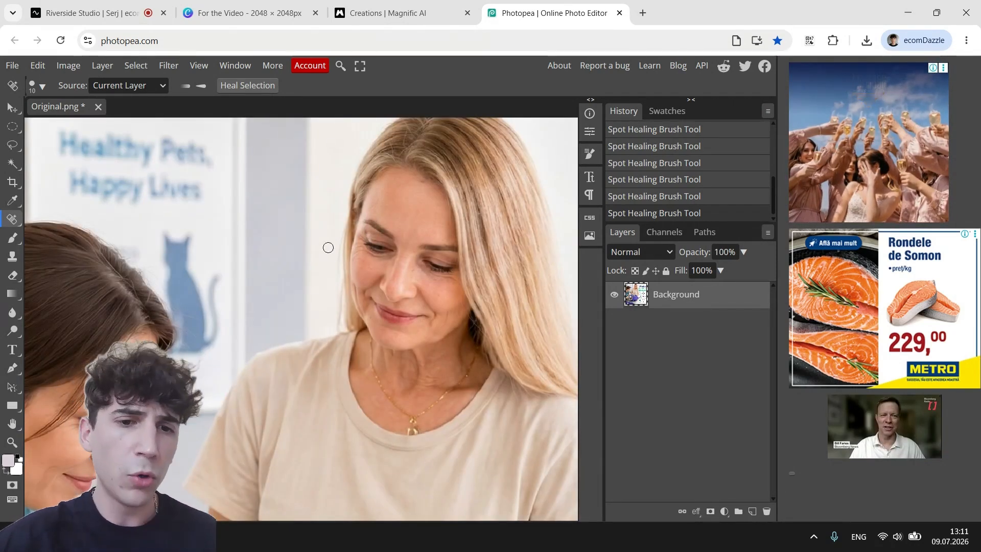
scroll(328, 247, "up", 3)
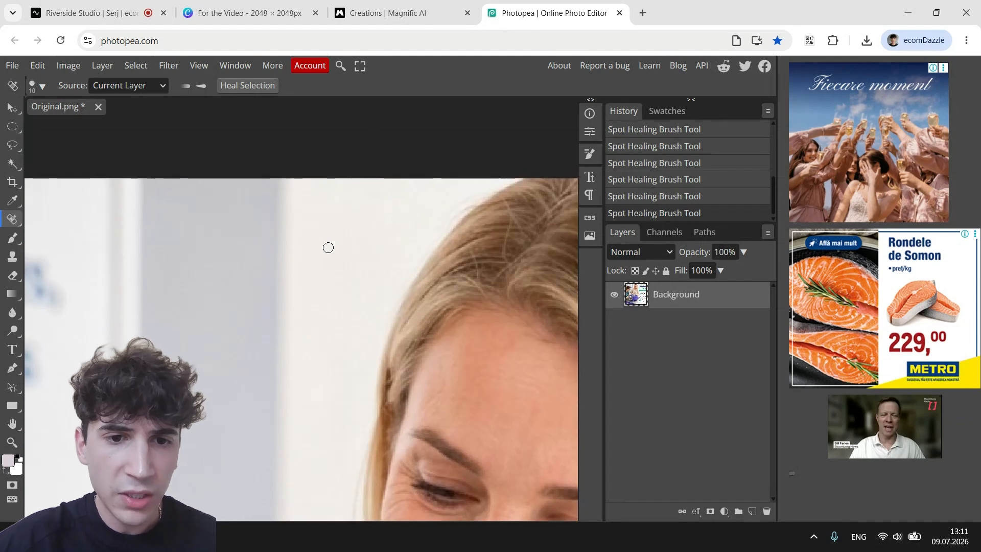
scroll(278, 389, "down", 3)
scroll(279, 391, "down", 4)
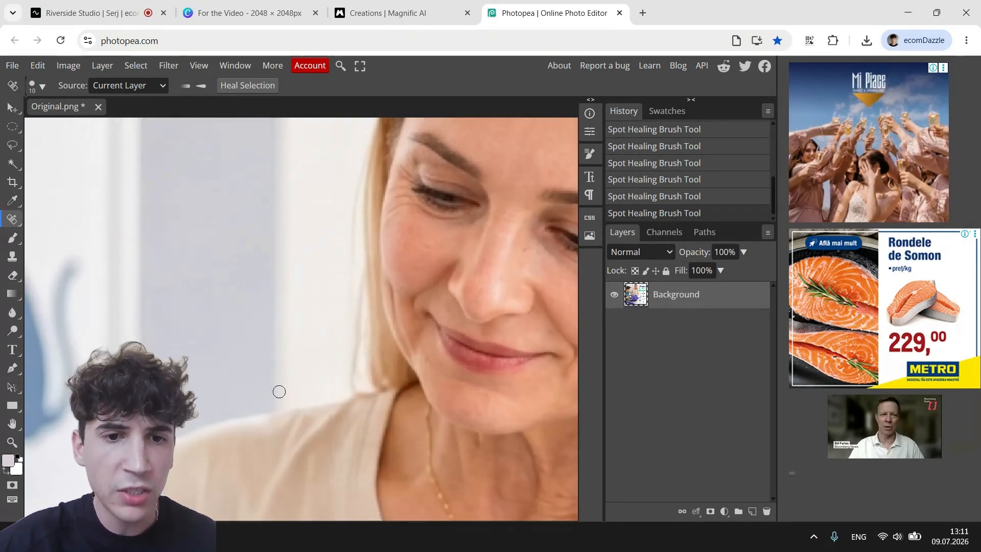
Undo the last healing stroke near the woman's vet-facing shoulder and review the retouched shirt.
scroll(333, 380, "up", 3)
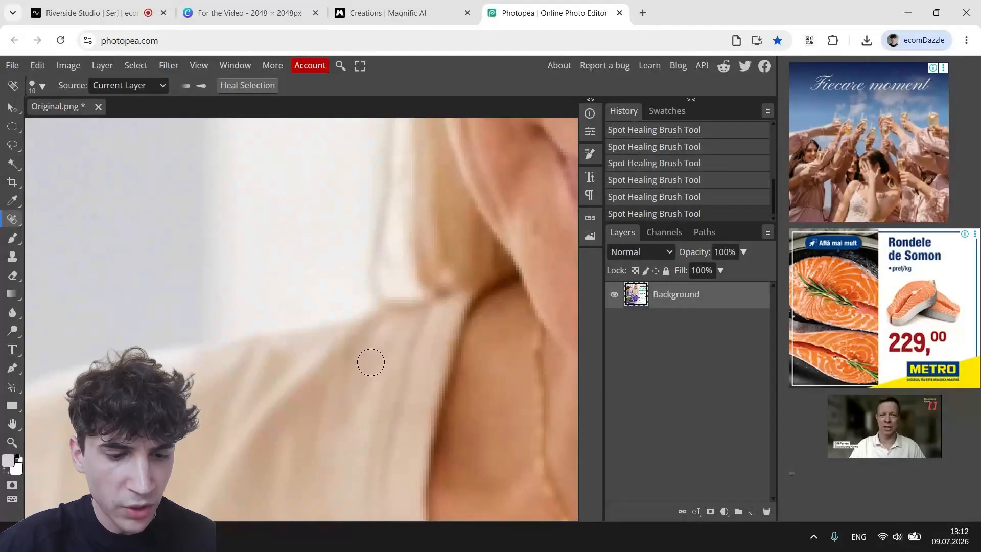
key("ctrl+z")
scroll(331, 361, "down", 3)
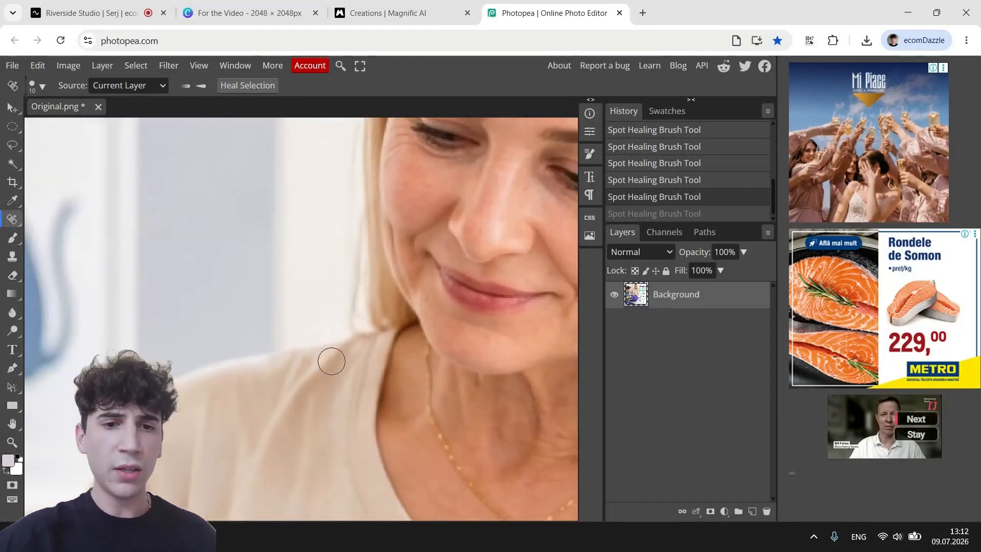
scroll(265, 413, "down", 3)
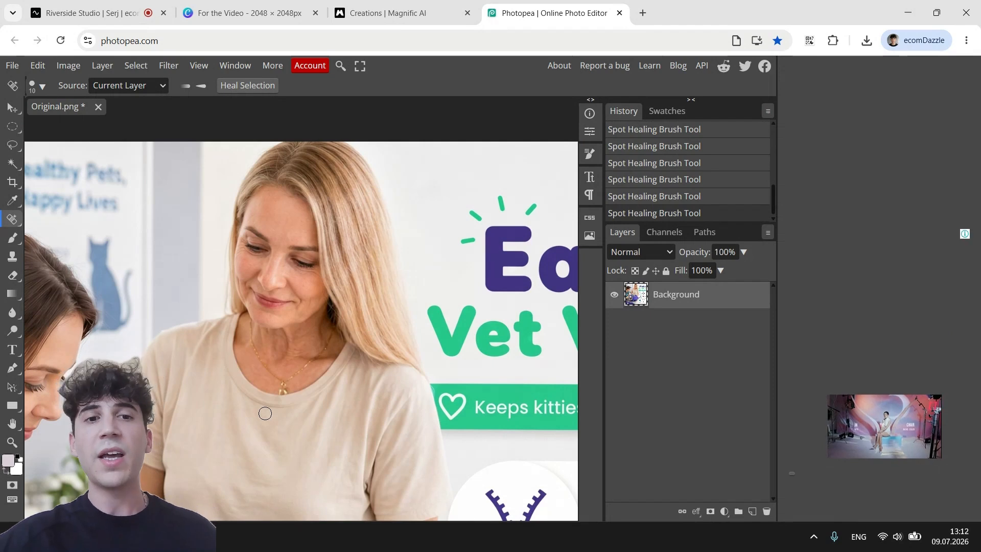
Examine the retouched blonde woman and her shirt, close up and within the whole infographic, for remaining overlay seams.
scroll(265, 413, "down", 3)
scroll(266, 413, "down", 1)
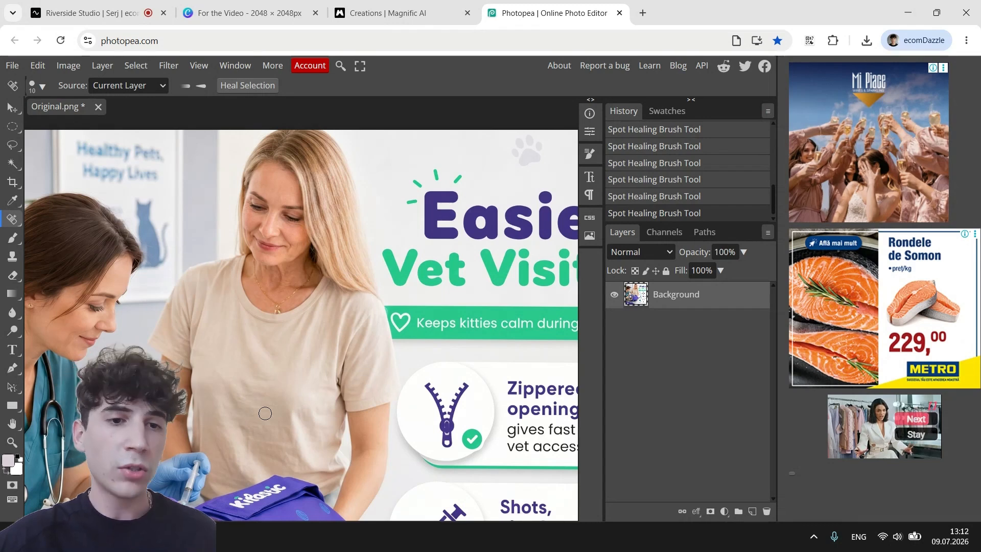
scroll(265, 413, "up", 2)
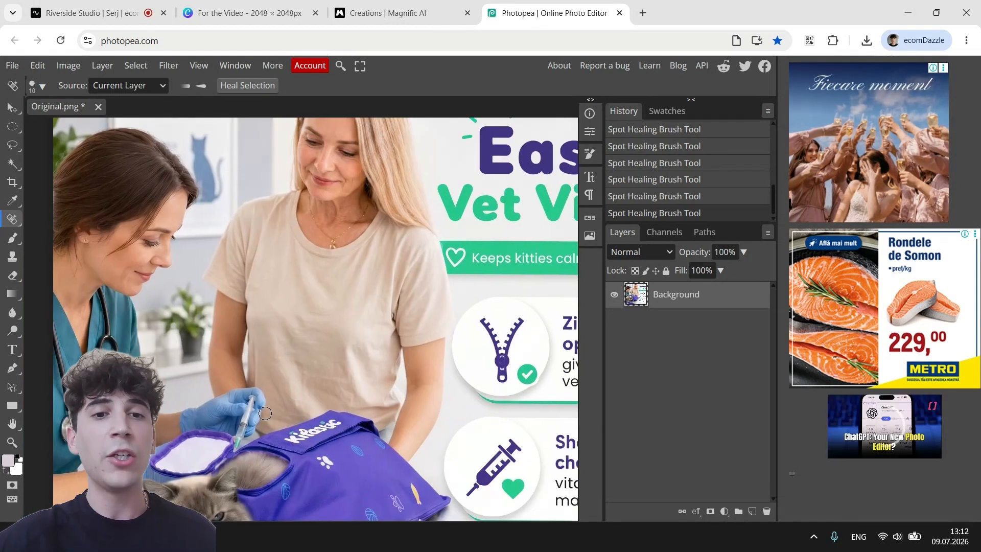
scroll(265, 414, "down", 2)
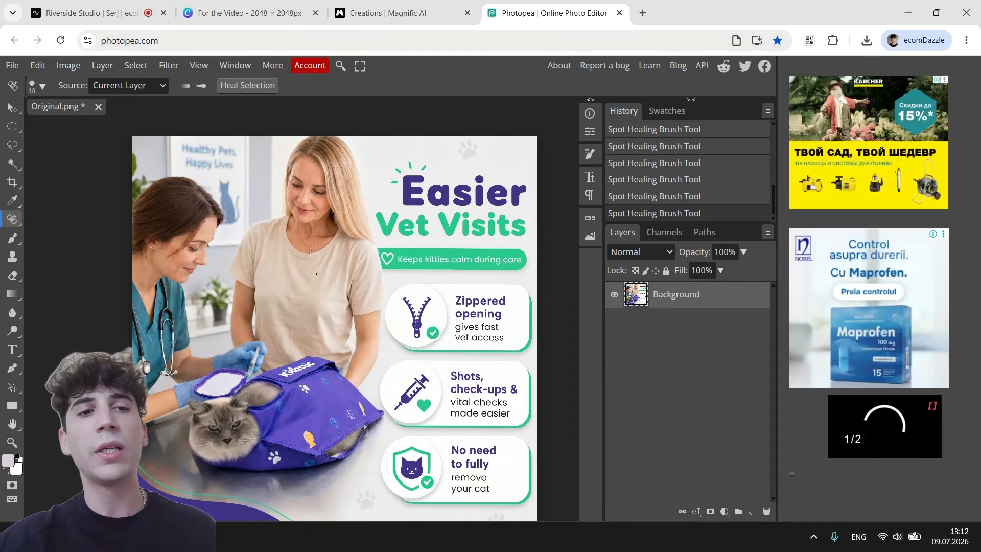
scroll(316, 273, "up", 5)
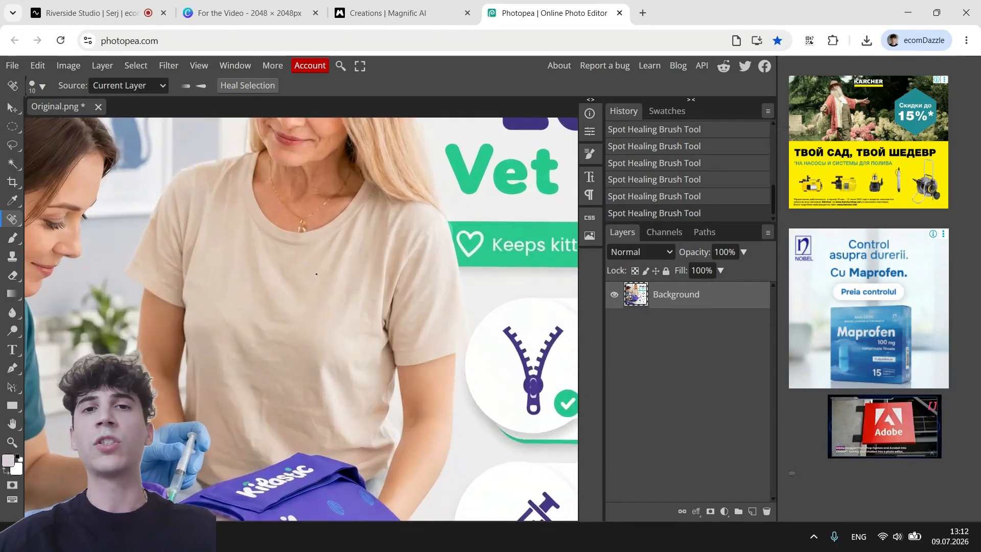
scroll(316, 274, "down", 5)
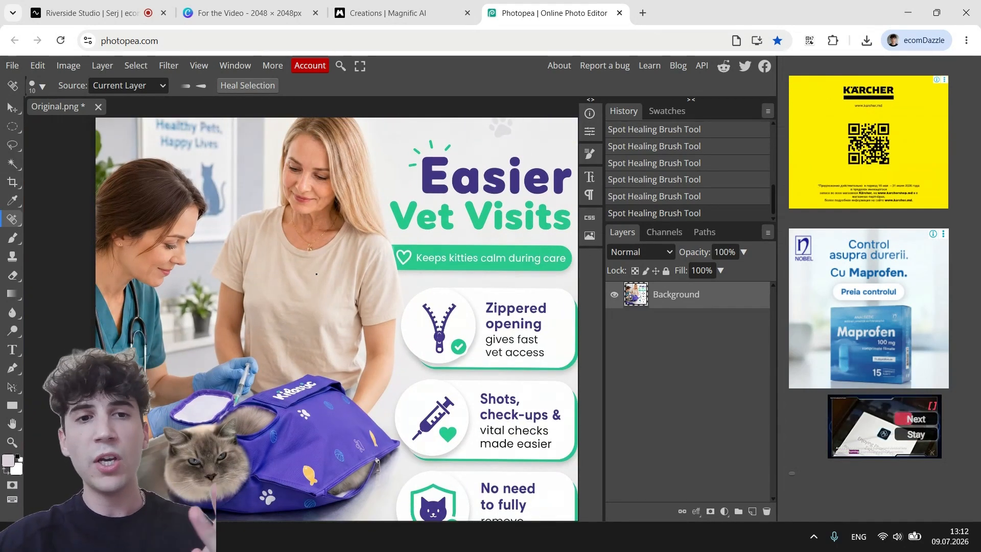
scroll(316, 274, "up", 1)
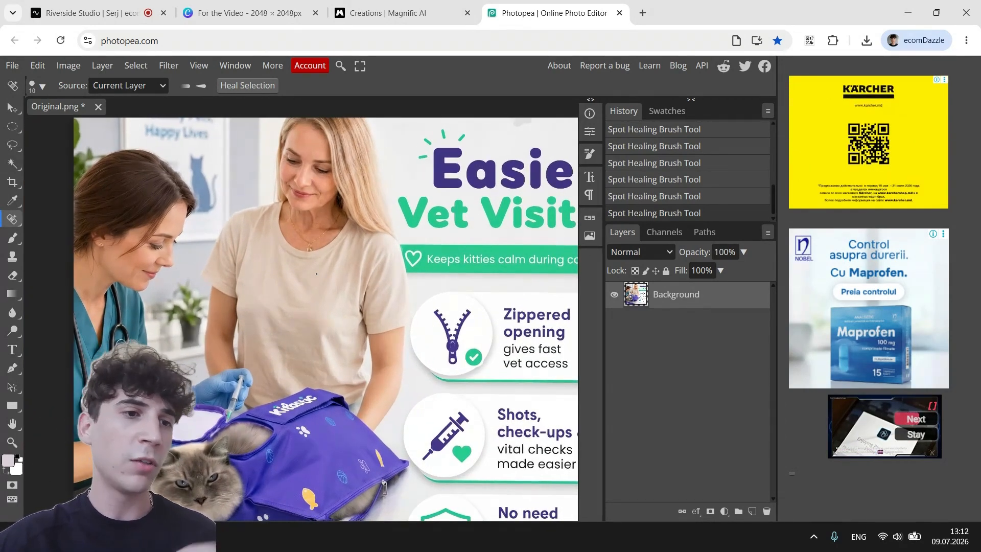
right_click(12, 219)
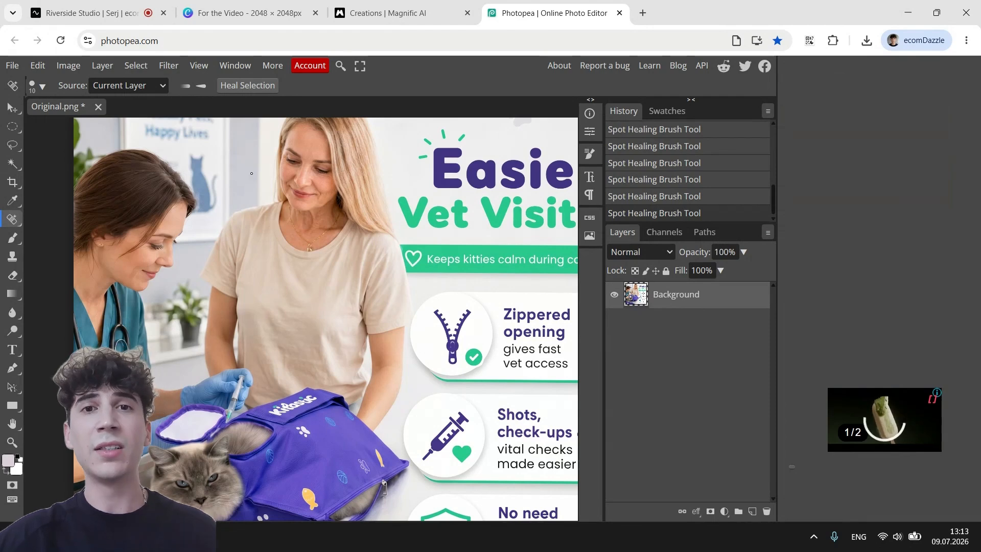
scroll(350, 203, "down", 2)
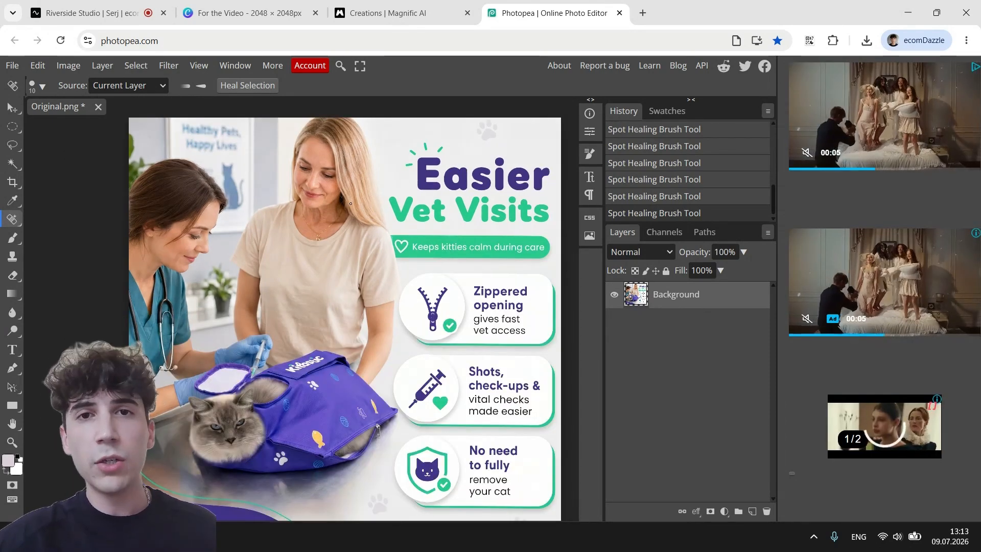